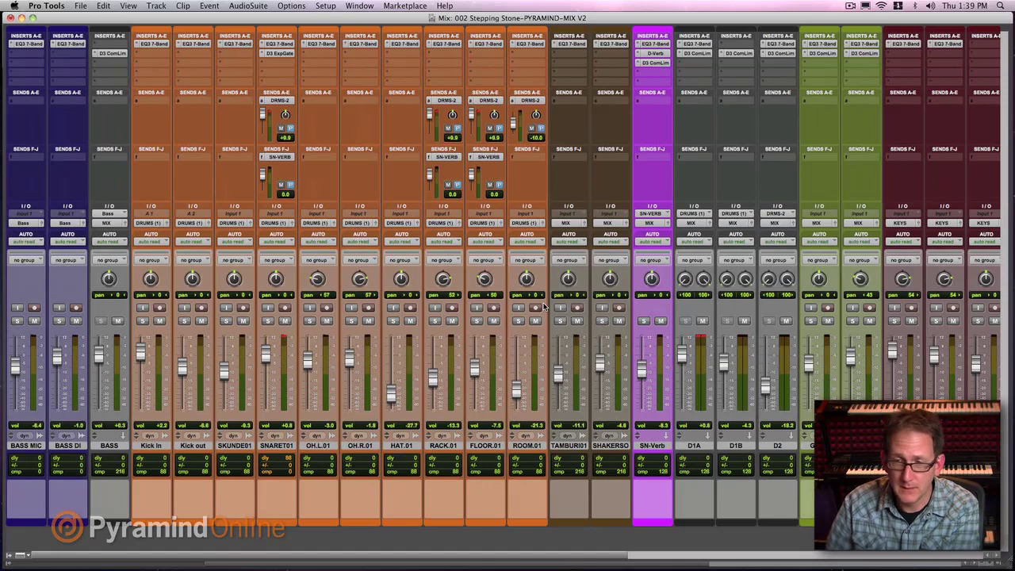
Select the BASS MIC and BASS DI tracks together in the mixer
scroll(544, 308, right, 3)
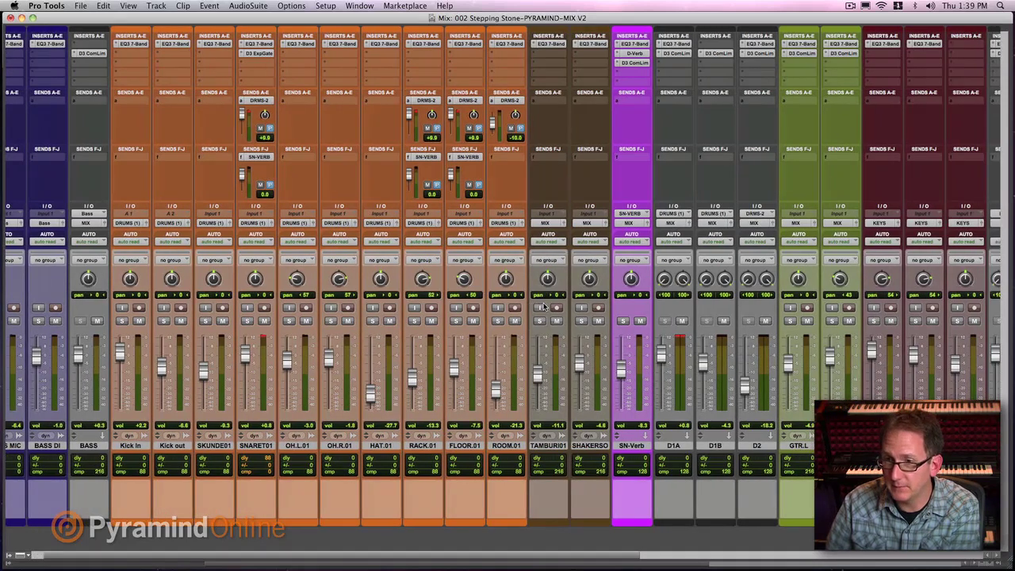
scroll(544, 308, left, 3)
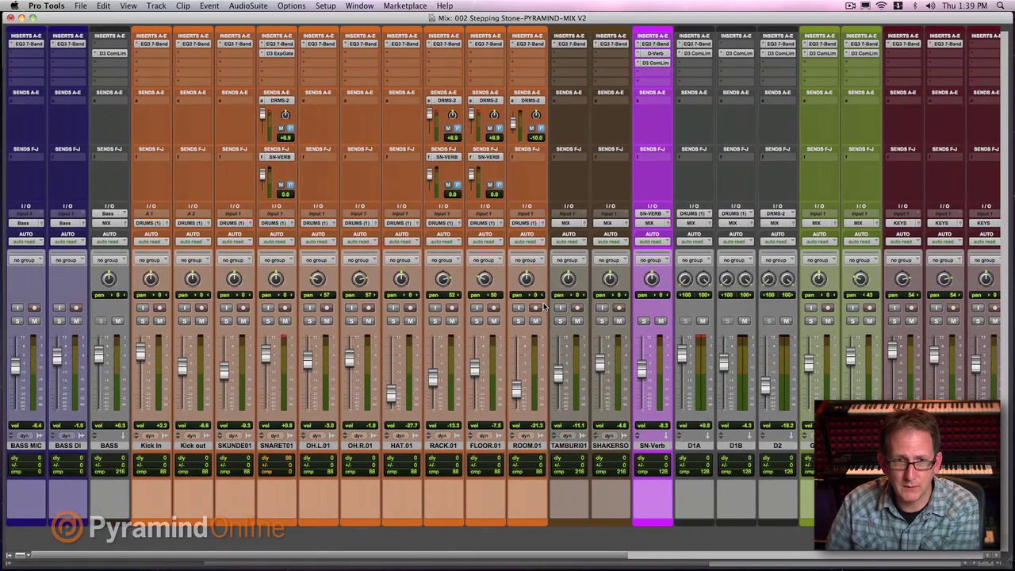
click(37, 447)
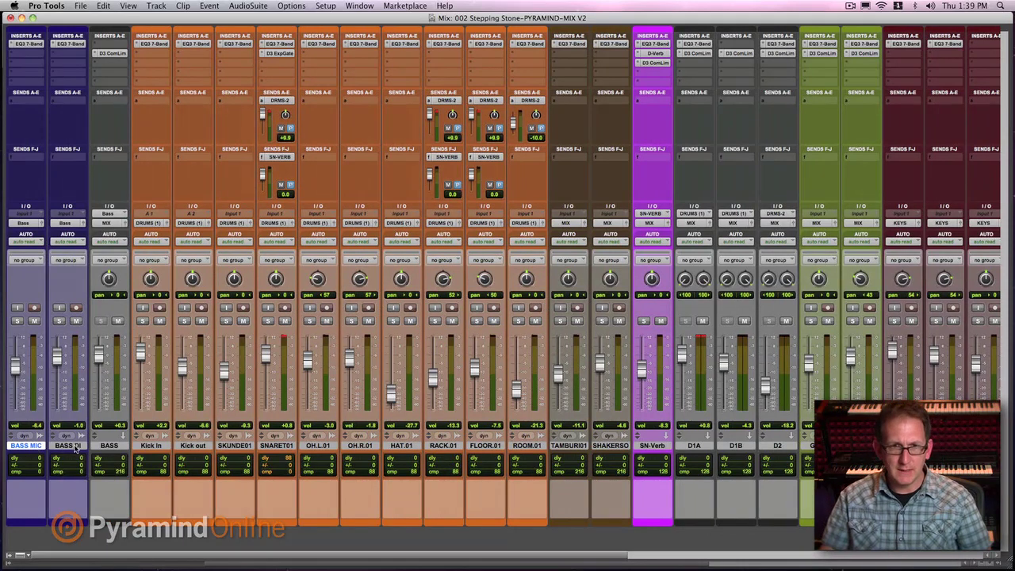
shift+click(70, 446)
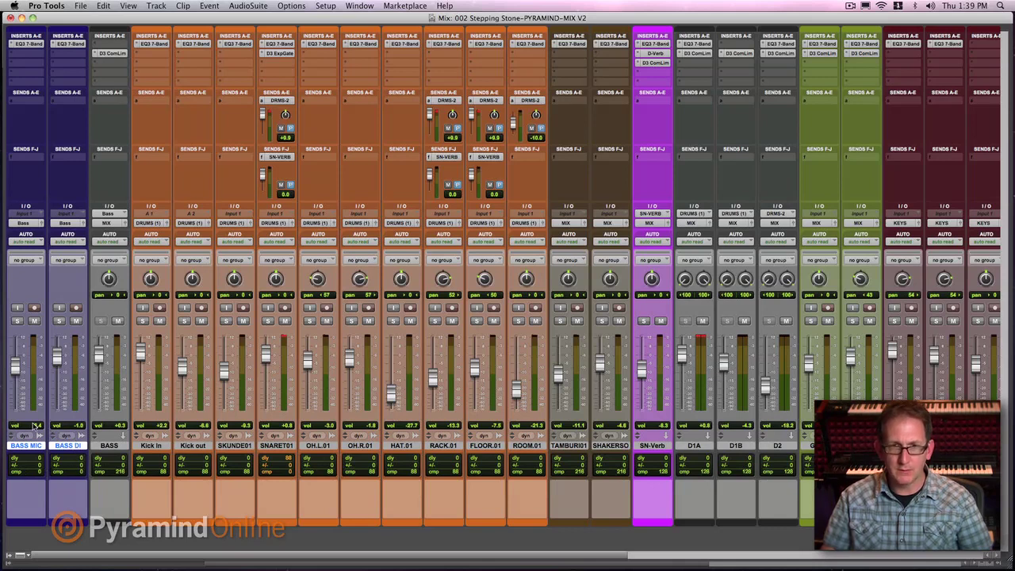
Select the drum tracks from Kick In through ROOM.01, and select the tambourine and shaker tracks as a separate set
click(152, 446)
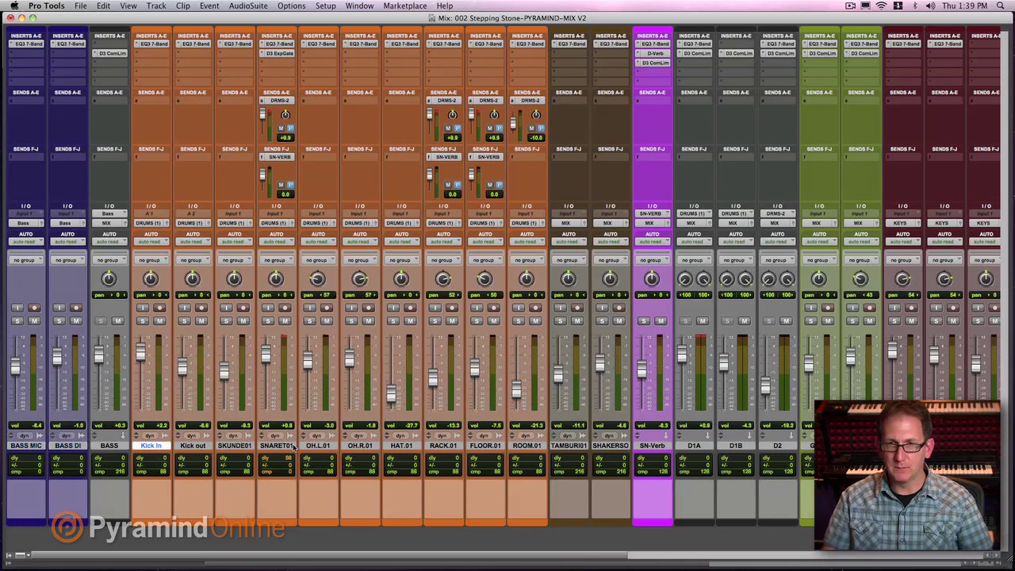
click(521, 446)
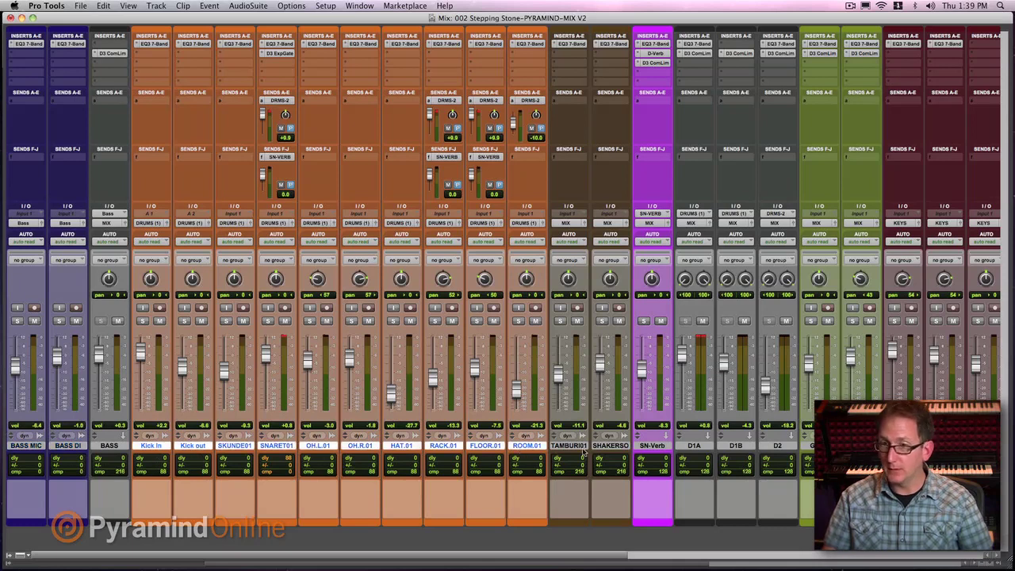
click(587, 446)
shift+click(620, 446)
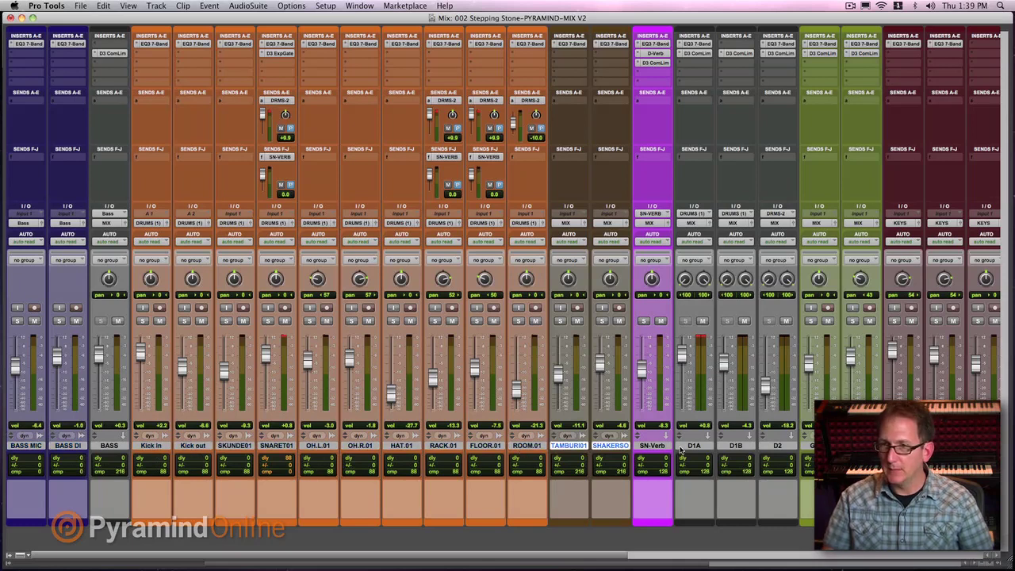
Switch to the Edit window and look over the session's tracks and clips from the basses down to the vocals
scroll(680, 450, right, 2)
scroll(680, 450, right, 2)
scroll(680, 450, right, 1)
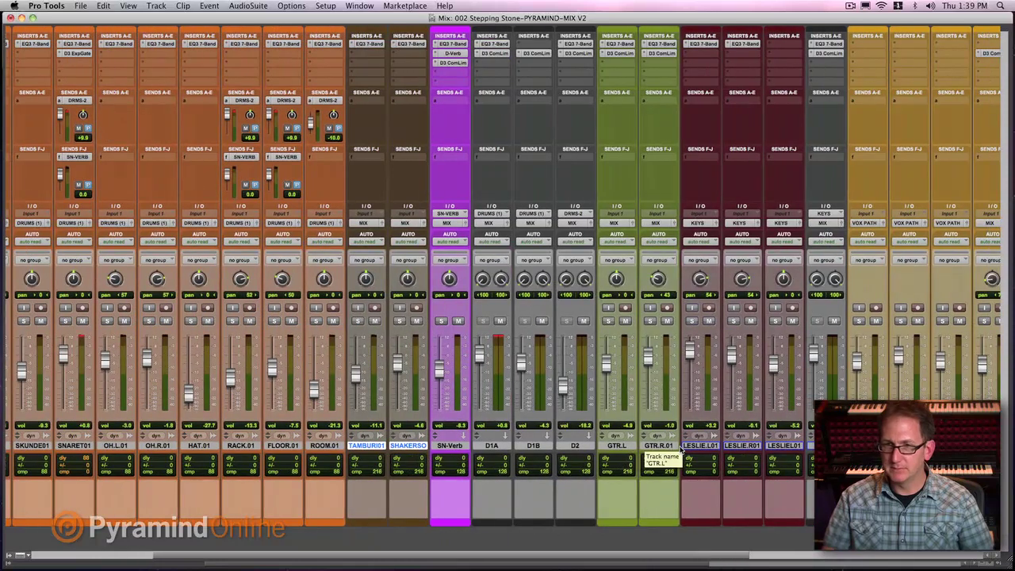
scroll(680, 450, left, 5)
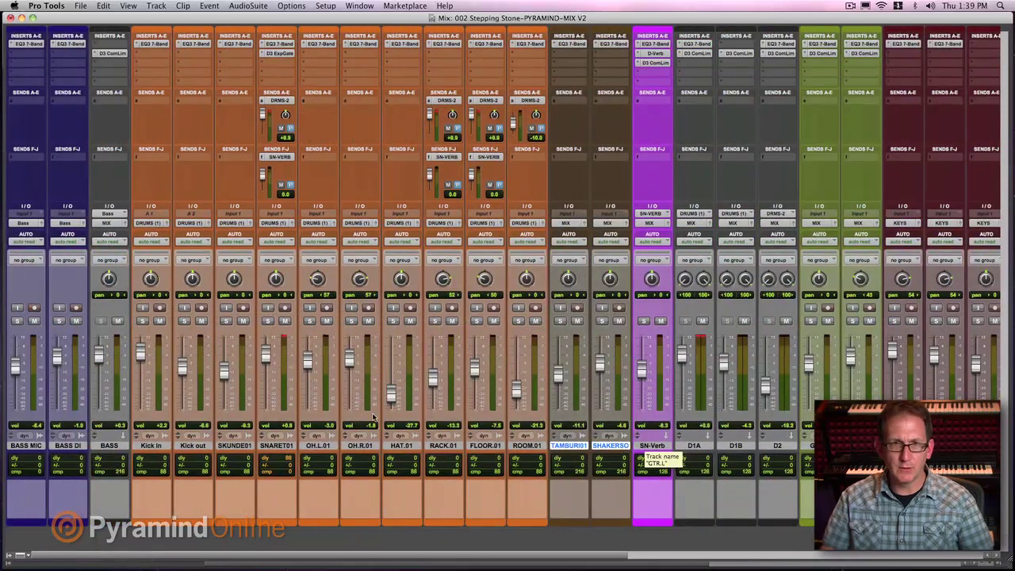
scroll(759, 448, right, 1)
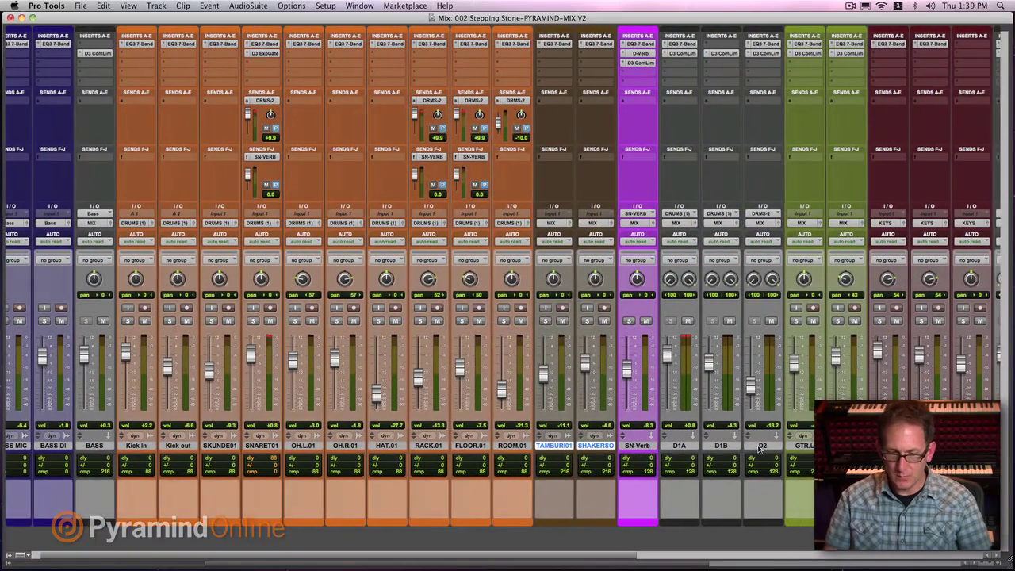
key(super+equal)
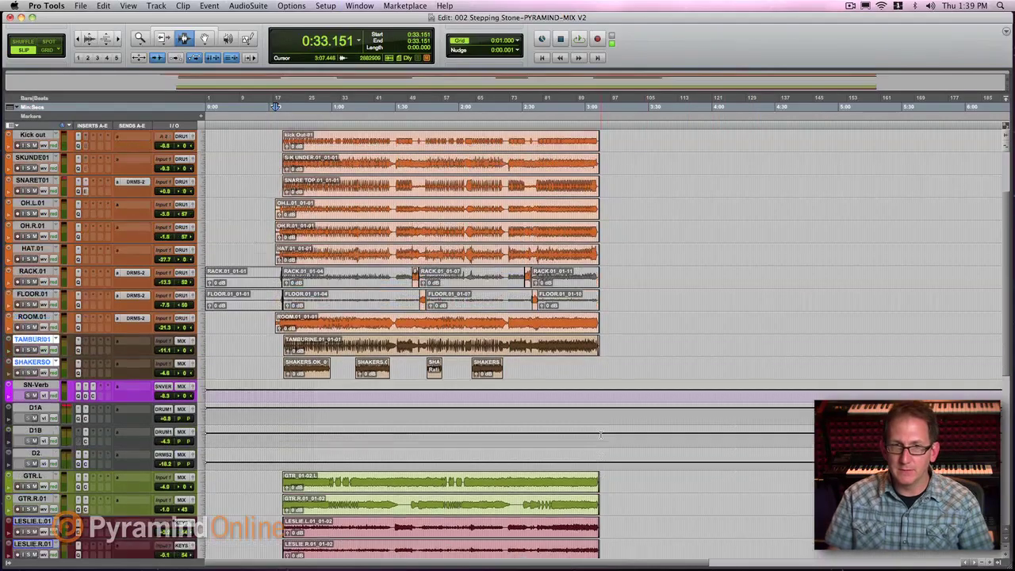
scroll(600, 433, up, 1)
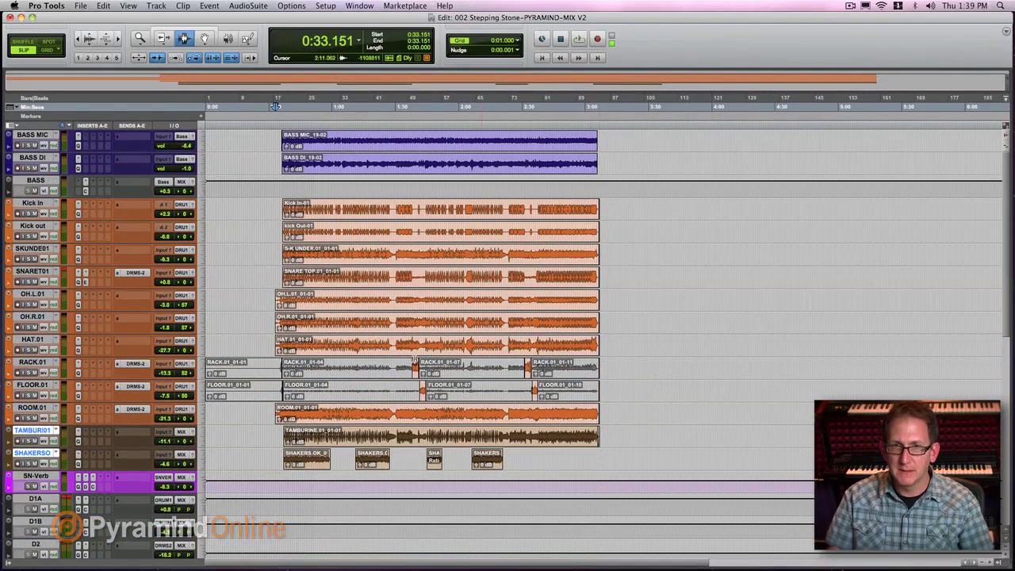
scroll(1003, 310, down, 4)
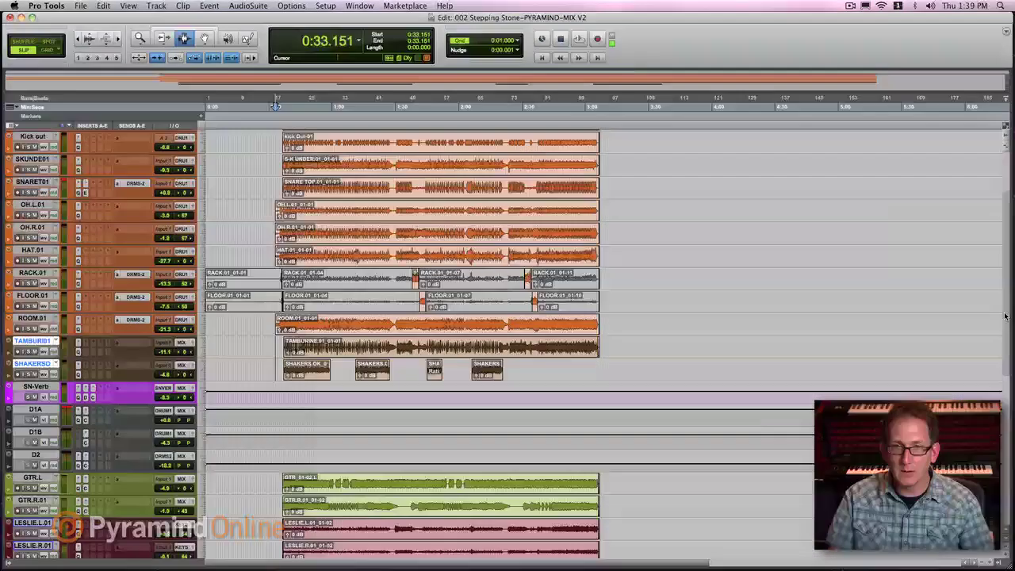
scroll(1004, 388, down, 7)
scroll(1005, 388, down, 2)
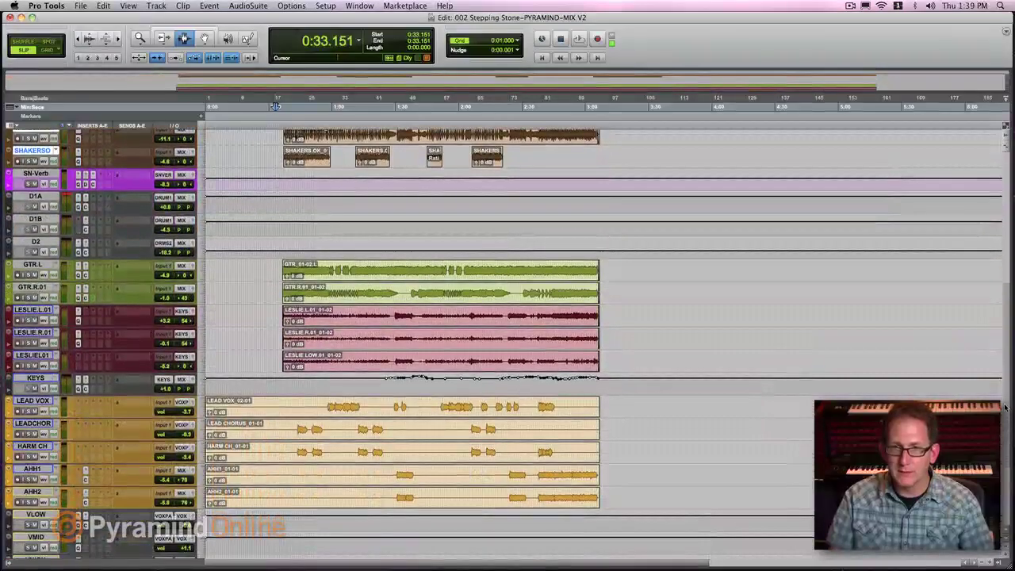
scroll(1005, 404, up, 13)
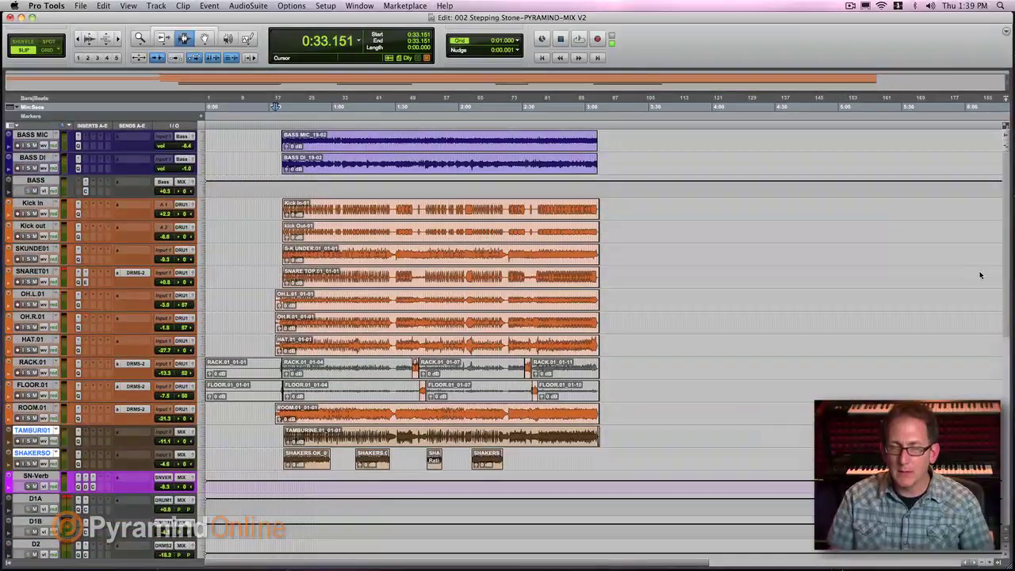
Return to the Mix window and select the vocal tracks from LEAD VOX through AHH2
key(super+equal)
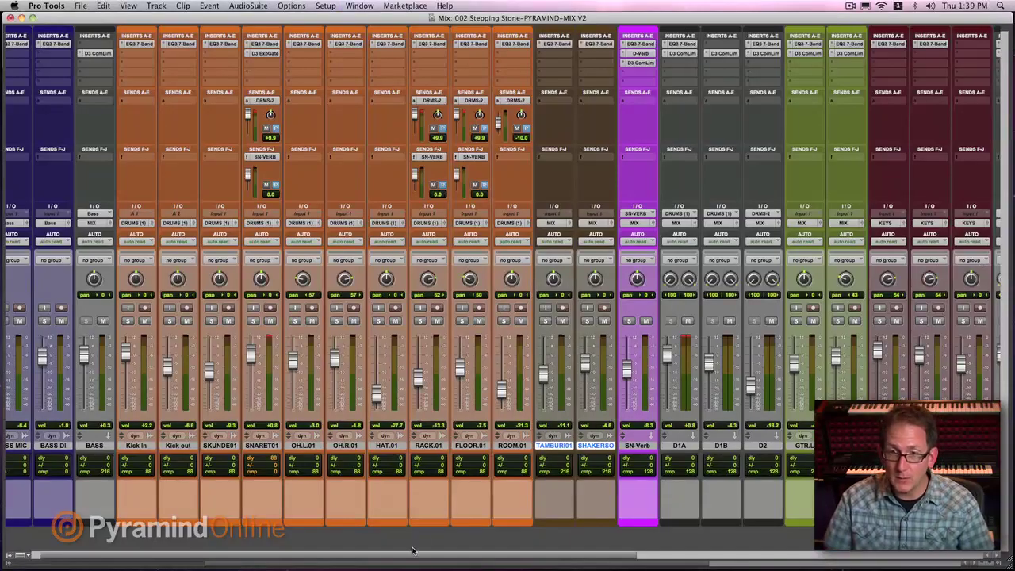
scroll(412, 556, right, 10)
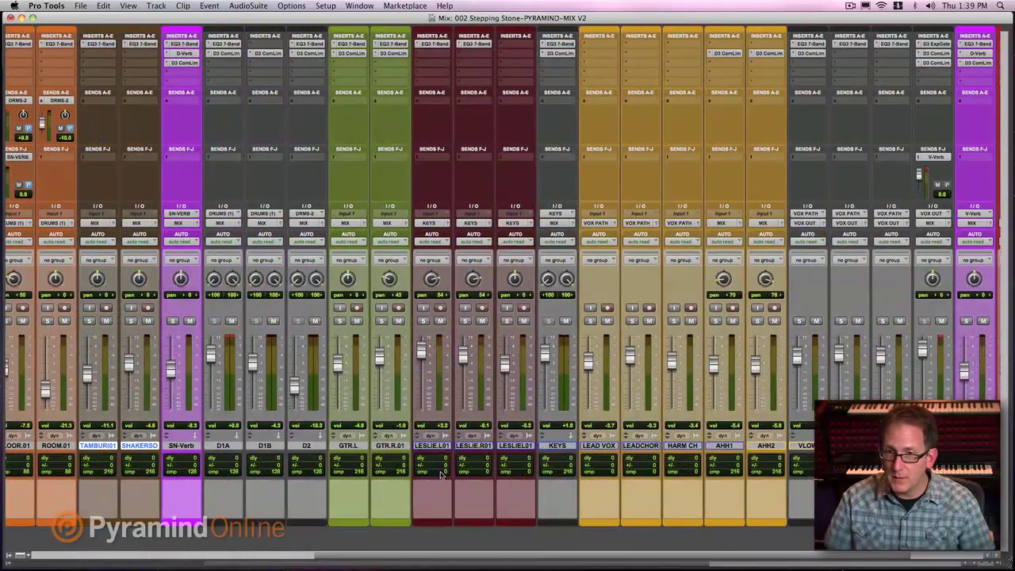
drag(434, 446, 779, 449)
Examine the Master 1, MIX and PRINT channels at the end of the mixer, selecting MIX and PRINT in turn
drag(715, 559, 768, 556)
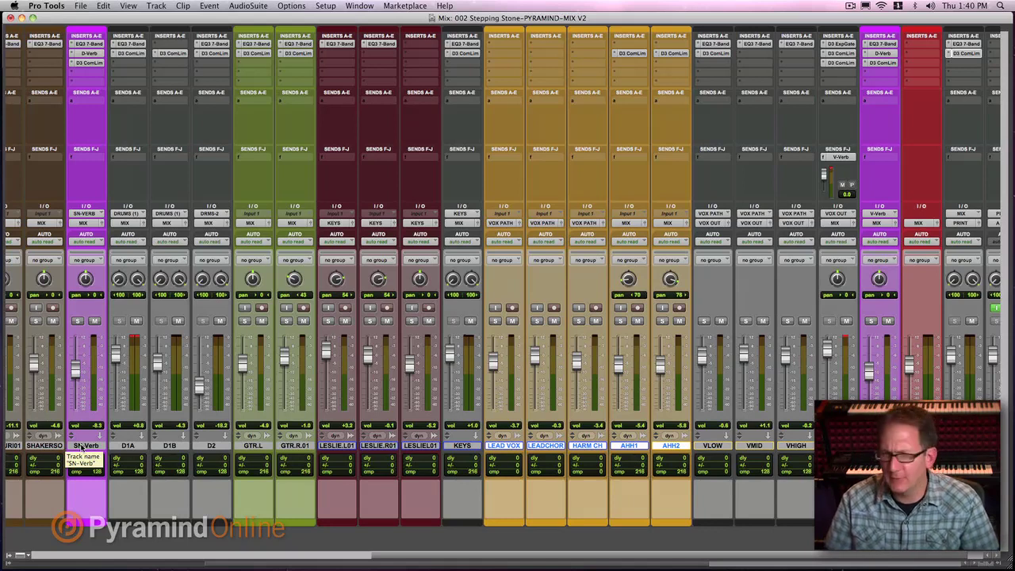
drag(418, 555, 452, 553)
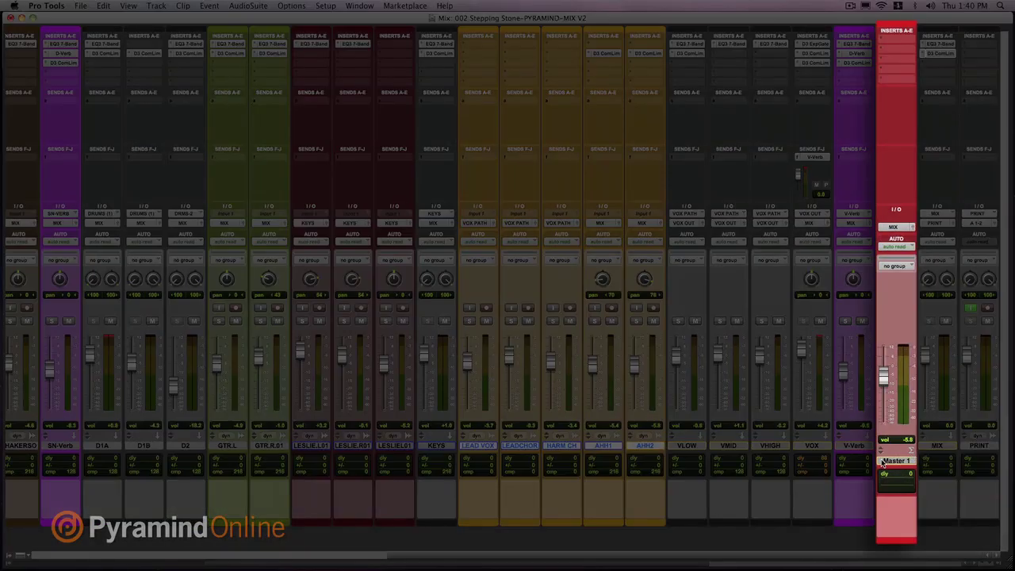
drag(884, 464, 456, 468)
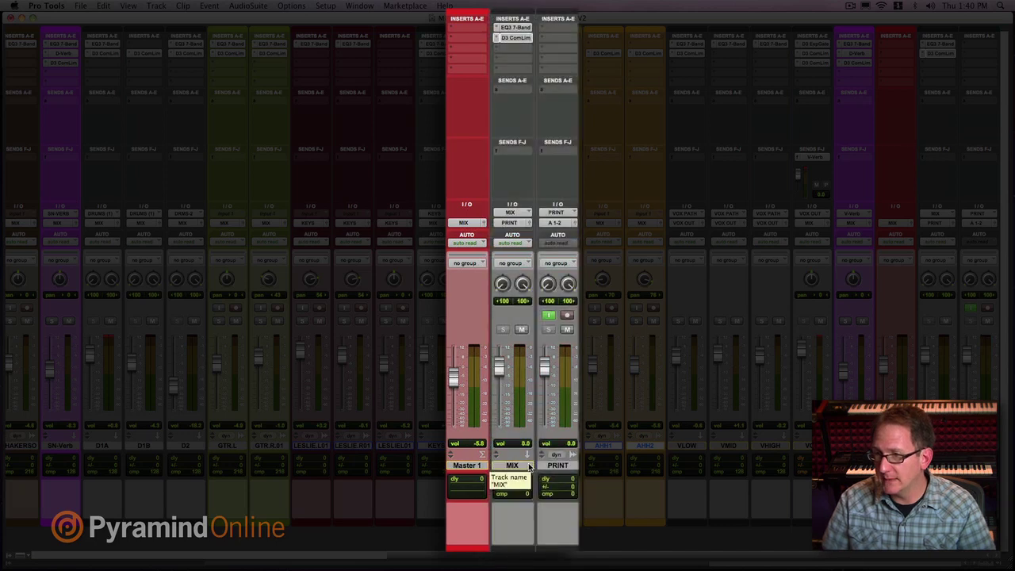
click(524, 458)
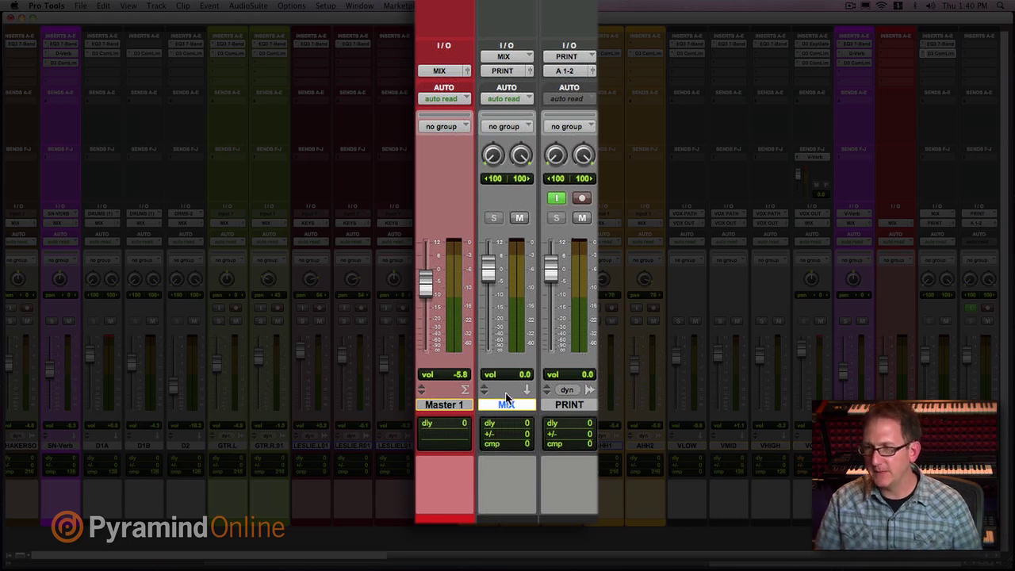
click(562, 406)
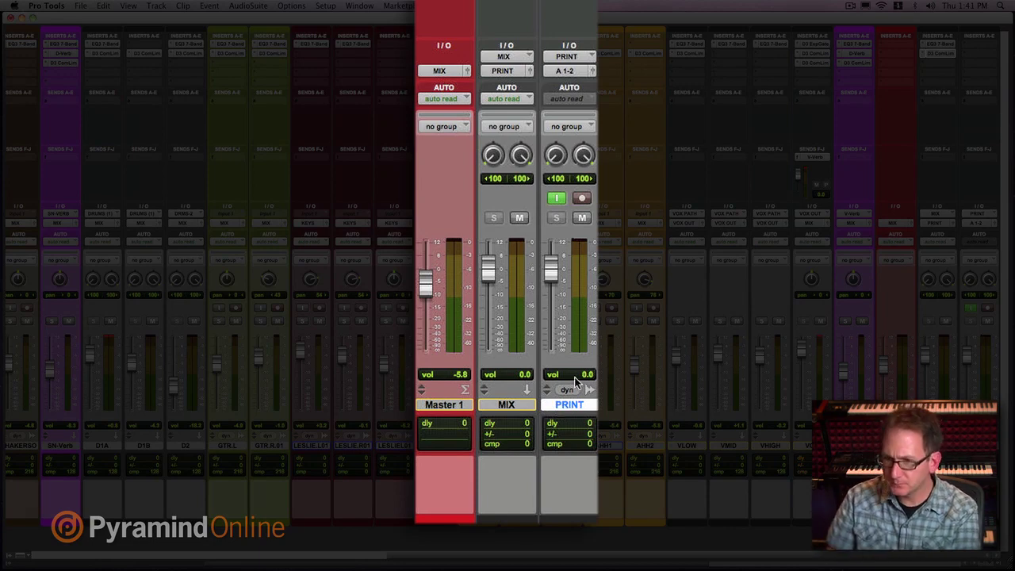
Open the input choices of the BASS aux track to inspect its bus assignment
scroll(624, 564, left, 10)
scroll(624, 565, left, 2)
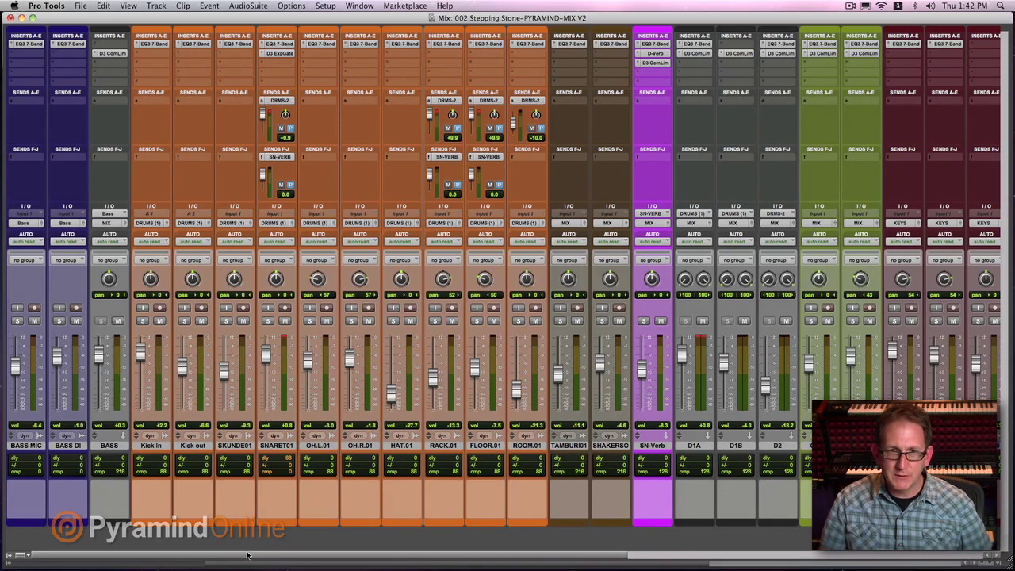
drag(247, 555, 366, 561)
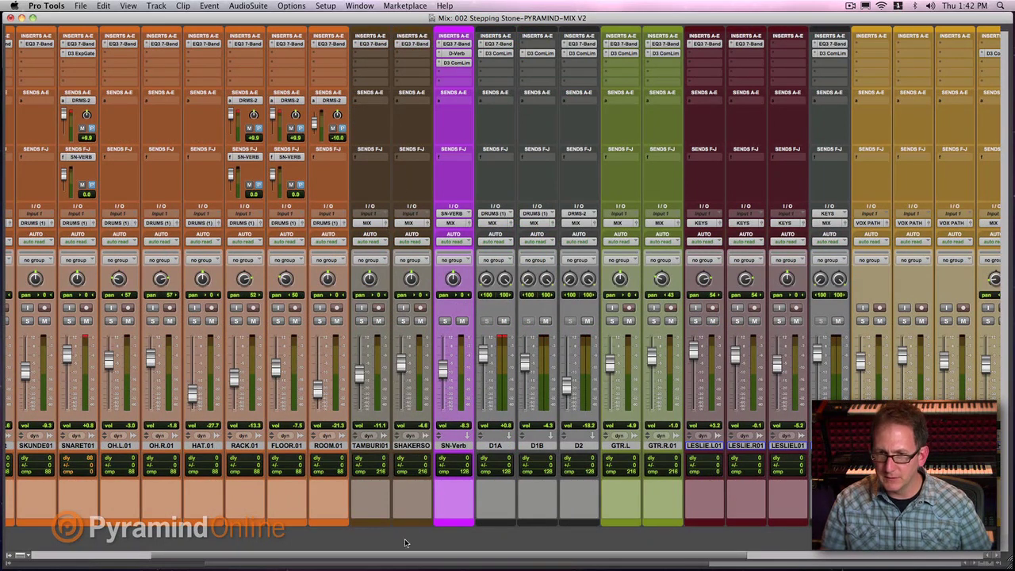
drag(407, 557, 465, 557)
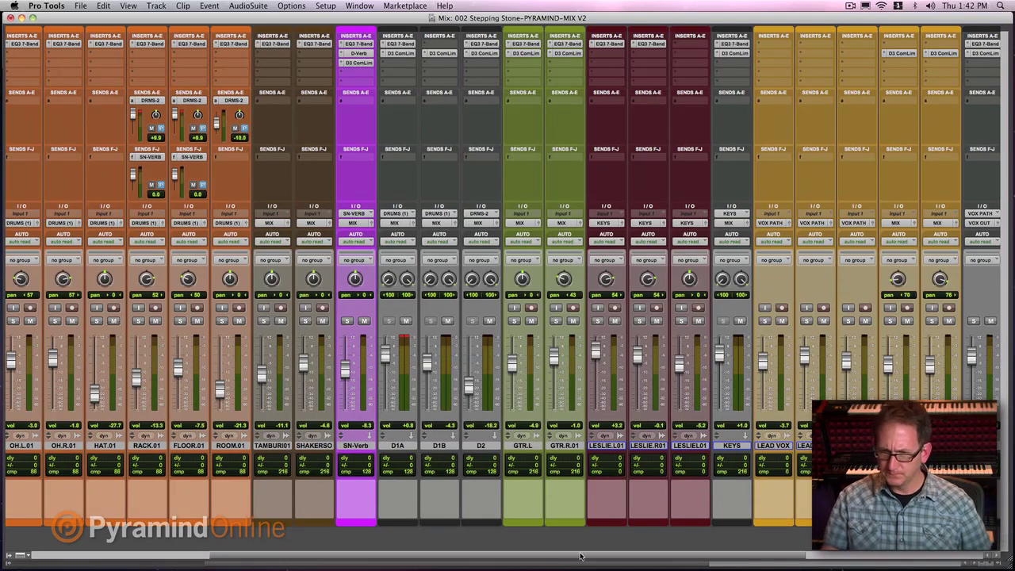
drag(575, 557, 427, 558)
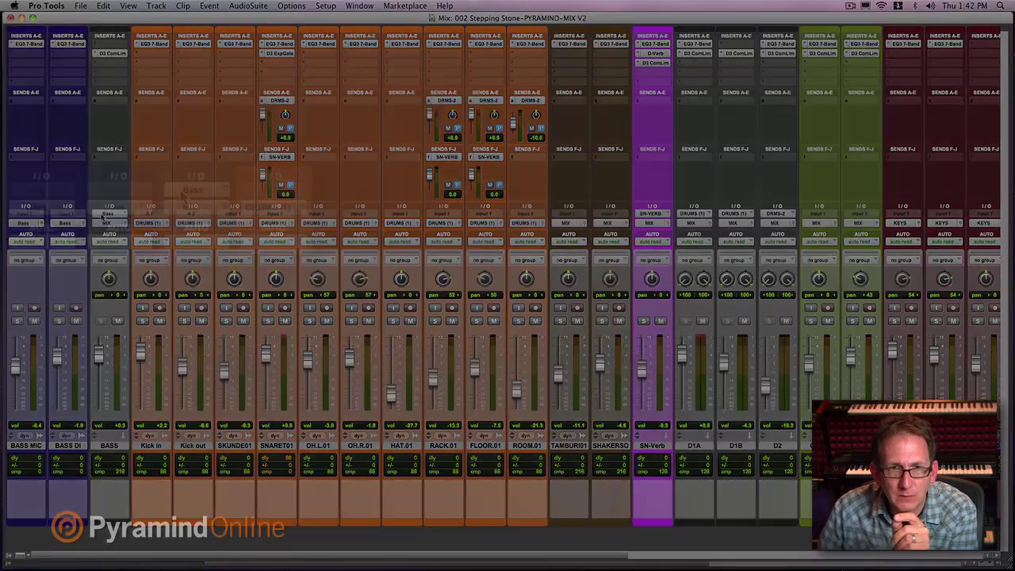
click(102, 221)
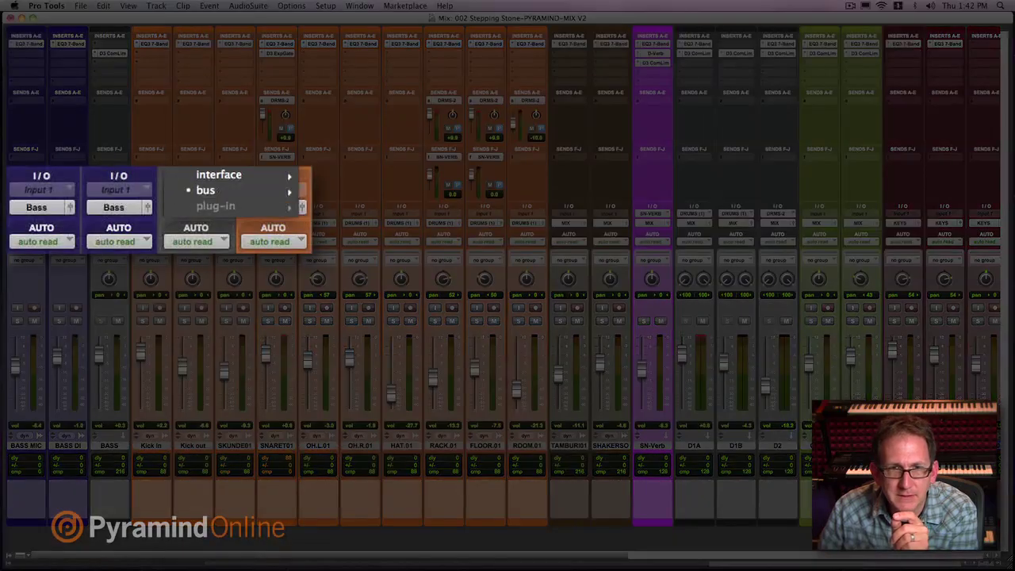
click(197, 195)
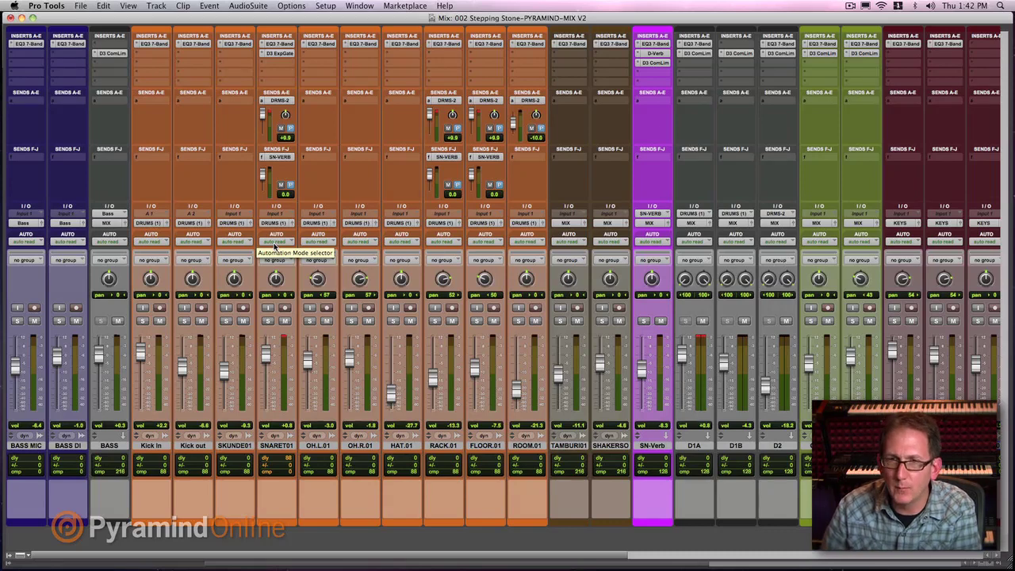
Look over the mixer channels from the basses through PRINT and start playback of the session
scroll(371, 332, right, 10)
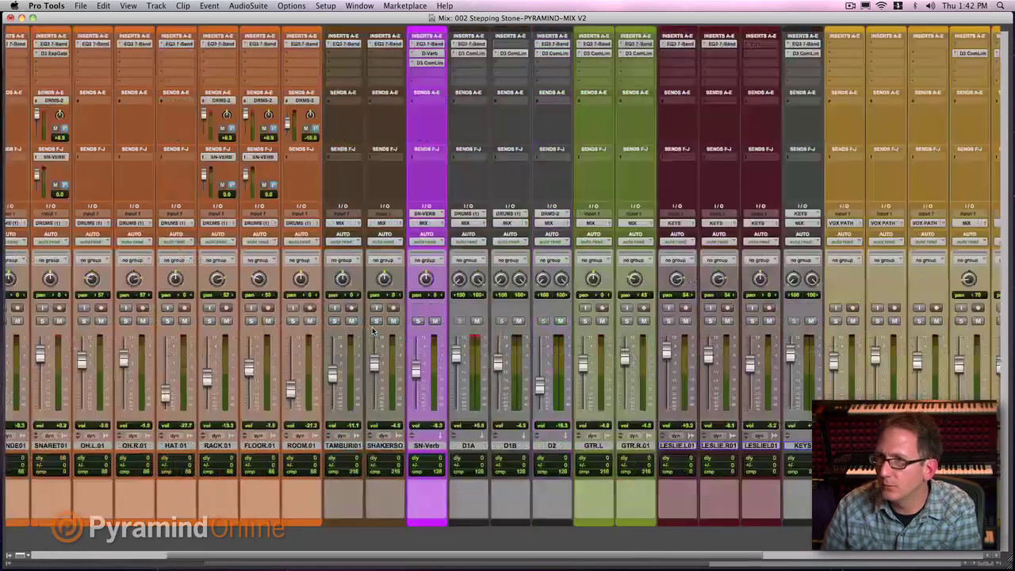
scroll(373, 332, right, 5)
scroll(372, 332, left, 6)
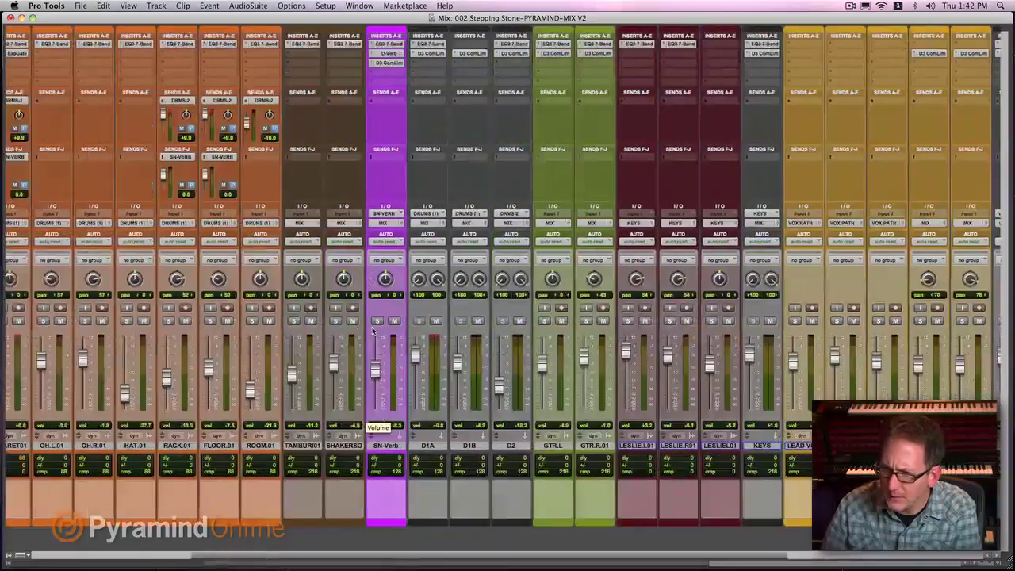
scroll(373, 331, left, 4)
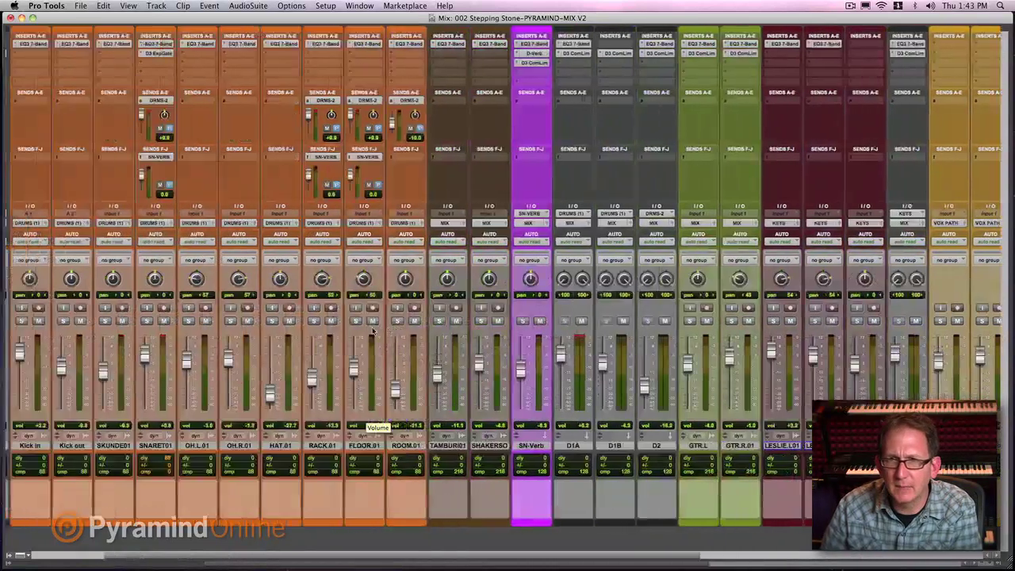
scroll(373, 332, left, 3)
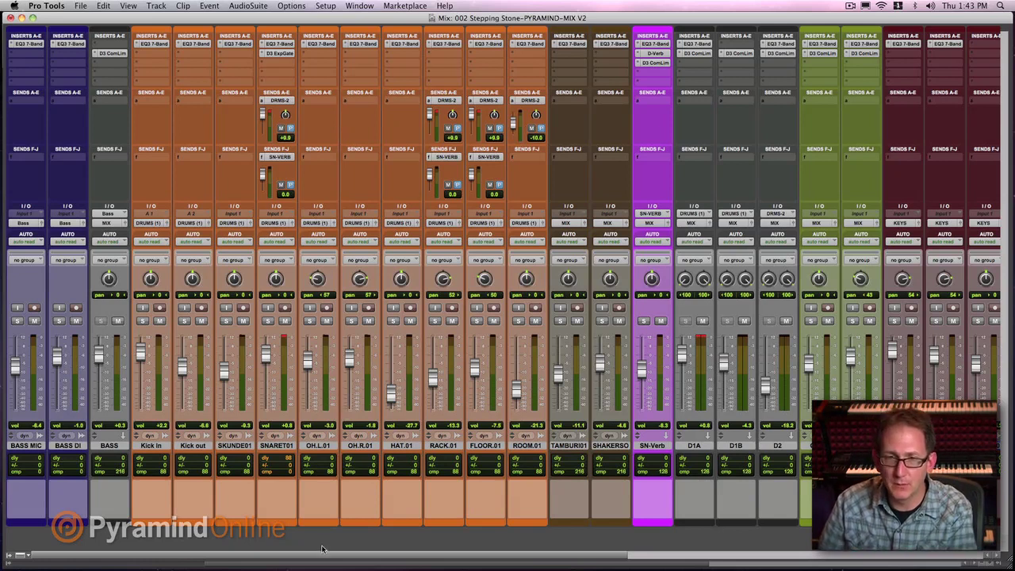
drag(311, 562, 742, 568)
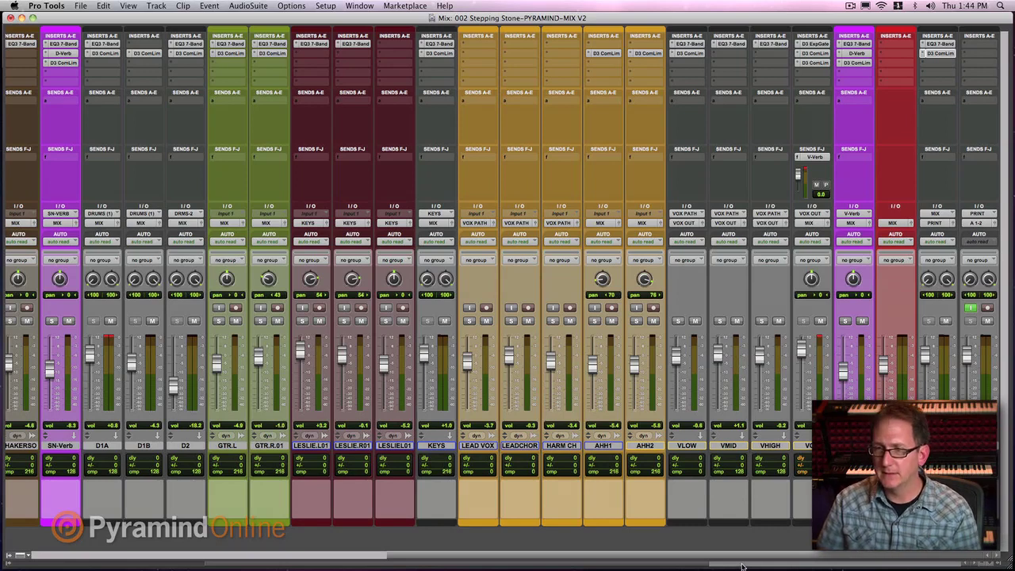
drag(740, 557, 262, 566)
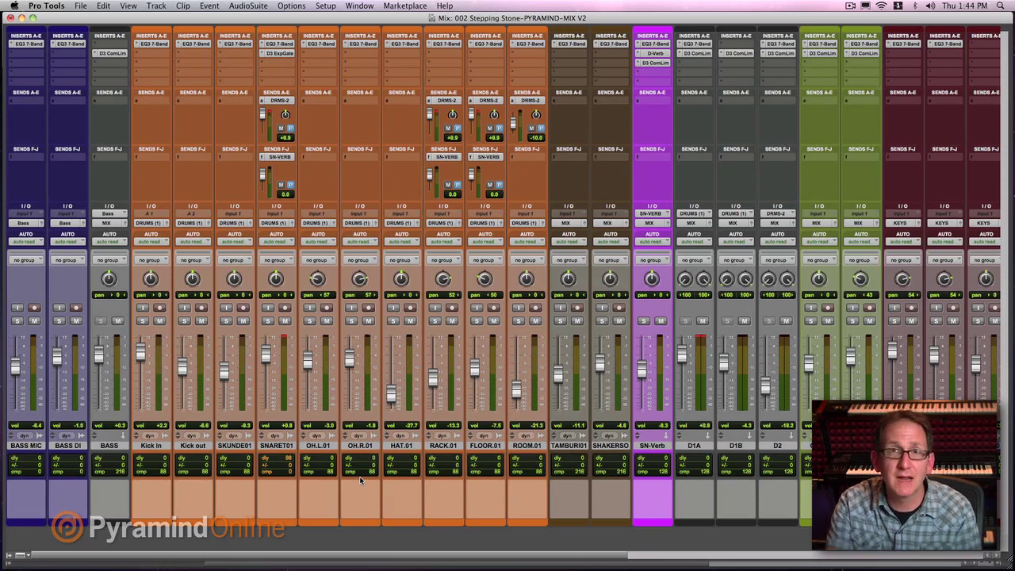
key(space)
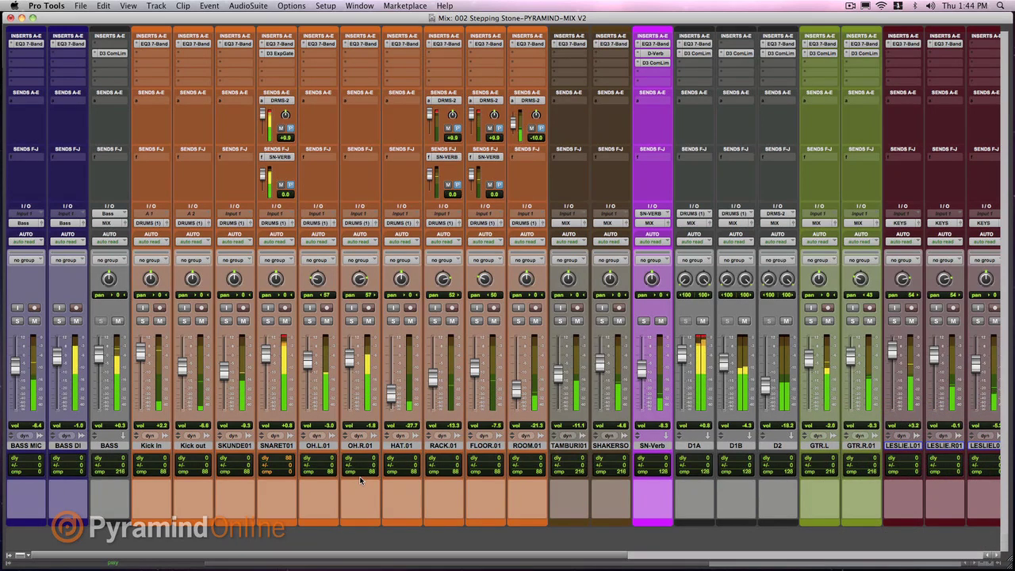
Watch the channel levels through PRINT during playback, view the lower tracks in the Edit window, and return to the Mix window
scroll(654, 473, right, 4)
scroll(654, 473, right, 10)
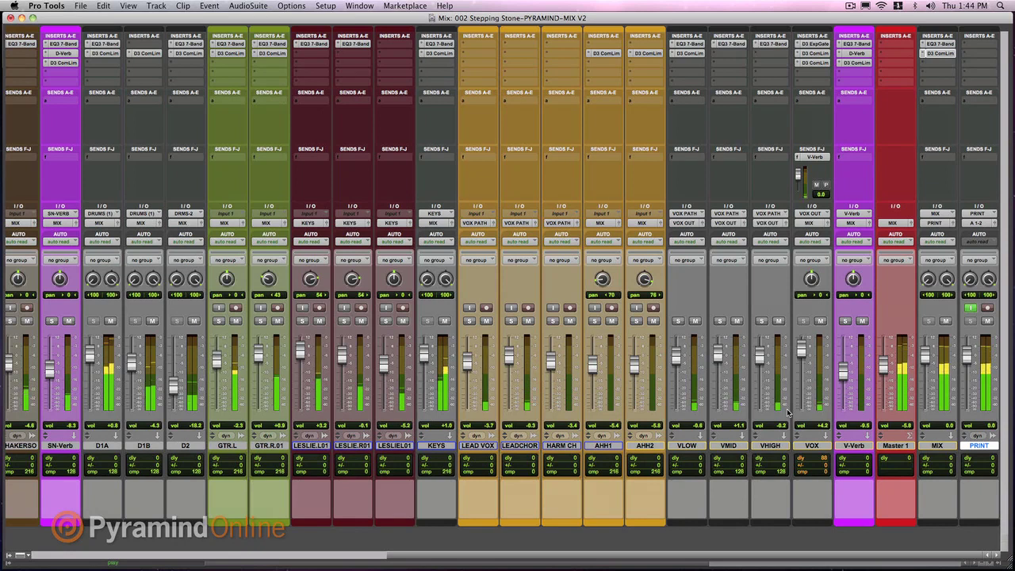
key(super+equal)
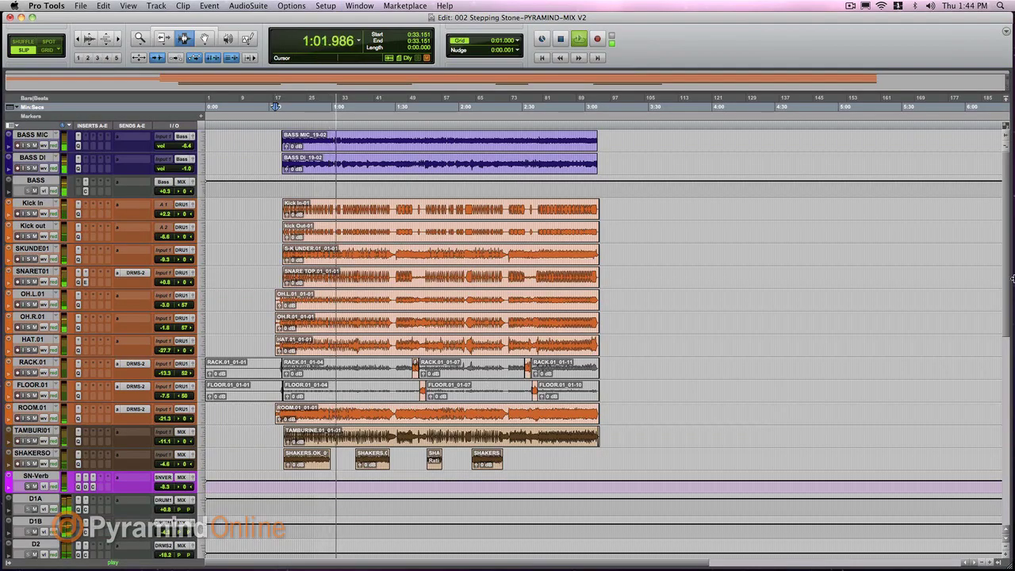
drag(1009, 283, 994, 400)
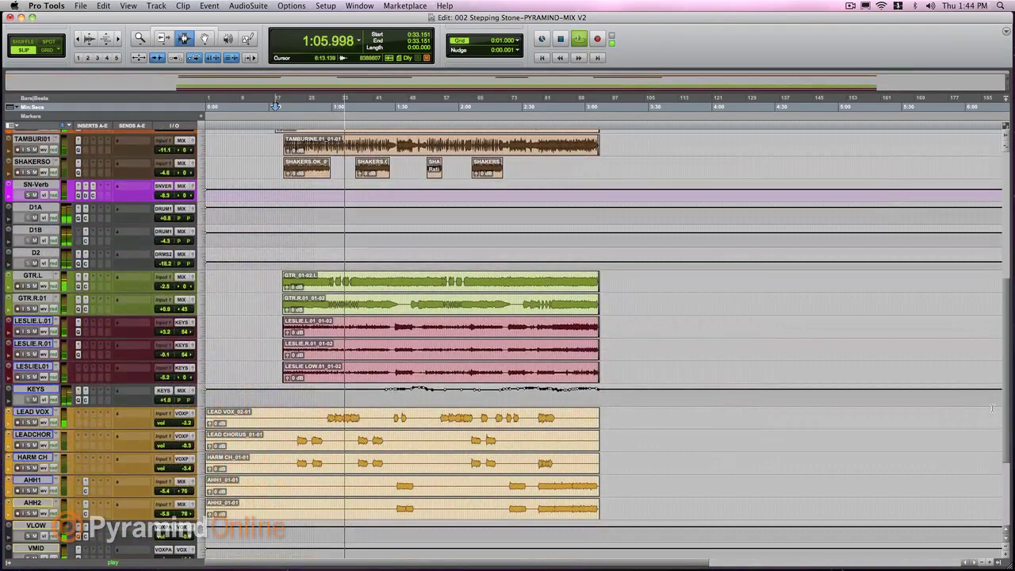
key(super+equal)
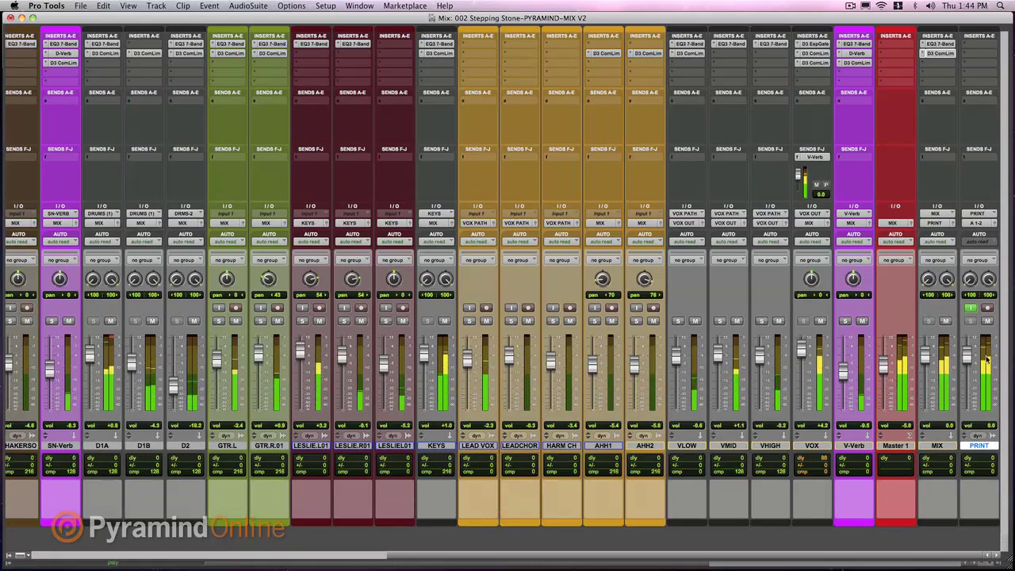
Select the drum tracks from Kick In through ROOM.01 in the mixer and solo them all
drag(773, 555, 573, 548)
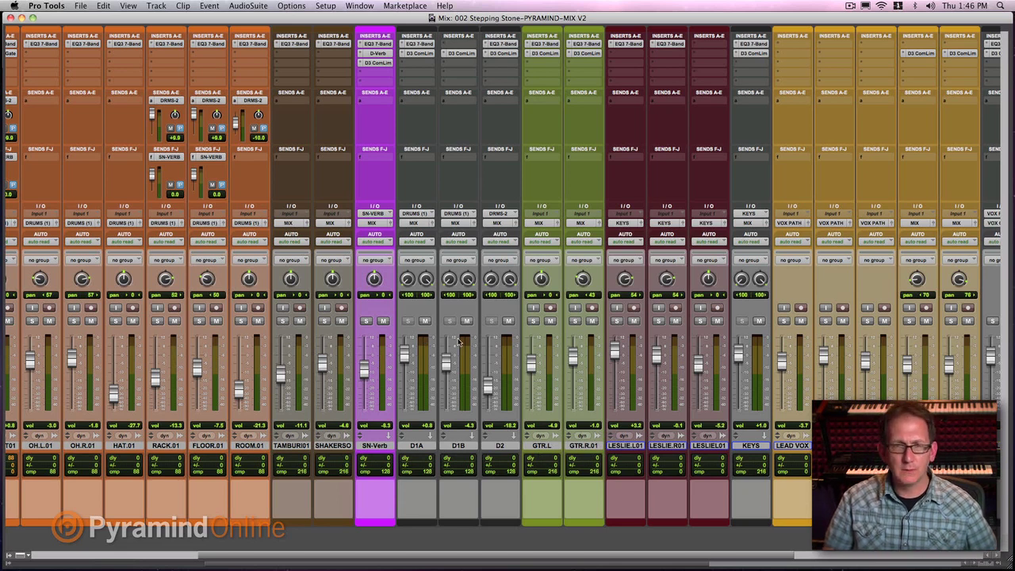
drag(471, 555, 318, 555)
click(127, 446)
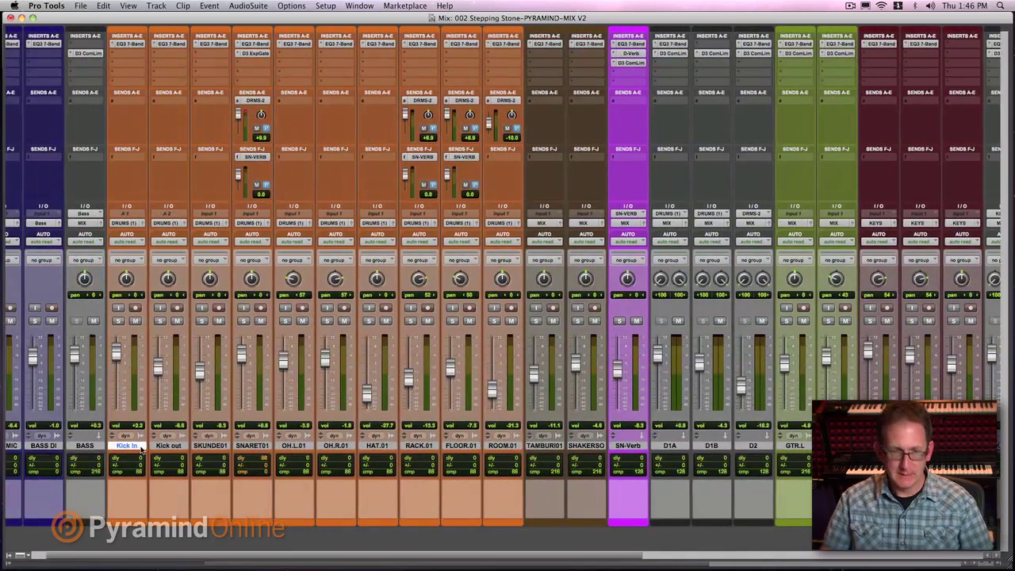
shift+click(513, 447)
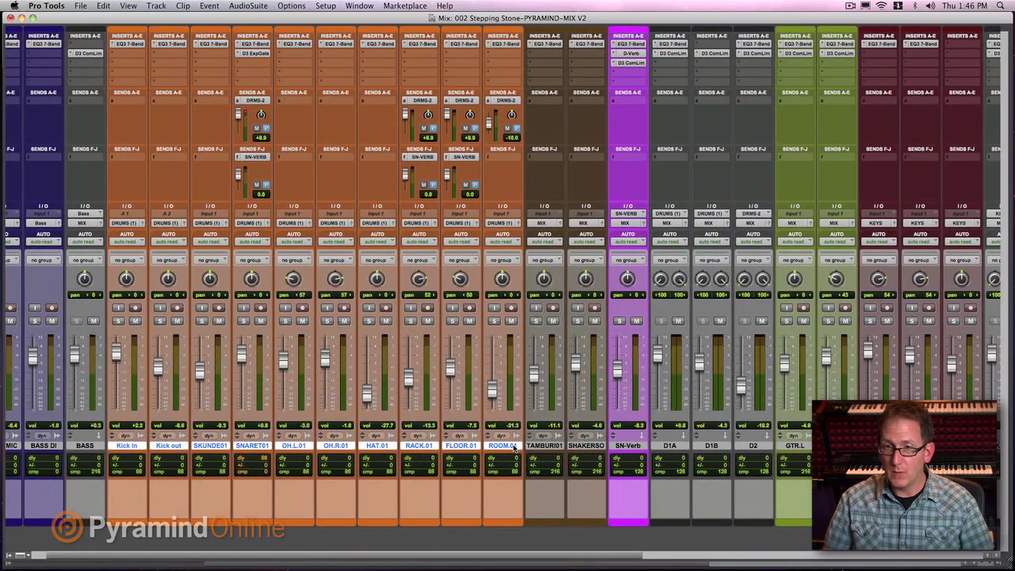
alt+shift+click(495, 322)
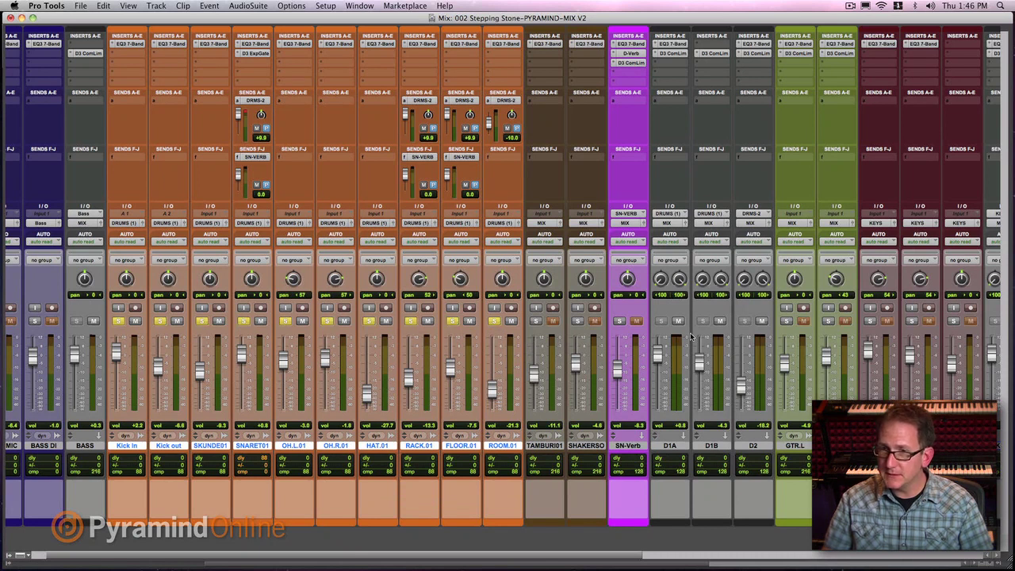
Mute the D1B and D2 aux tracks and play the soloed drums through D1A alone
click(720, 320)
click(763, 322)
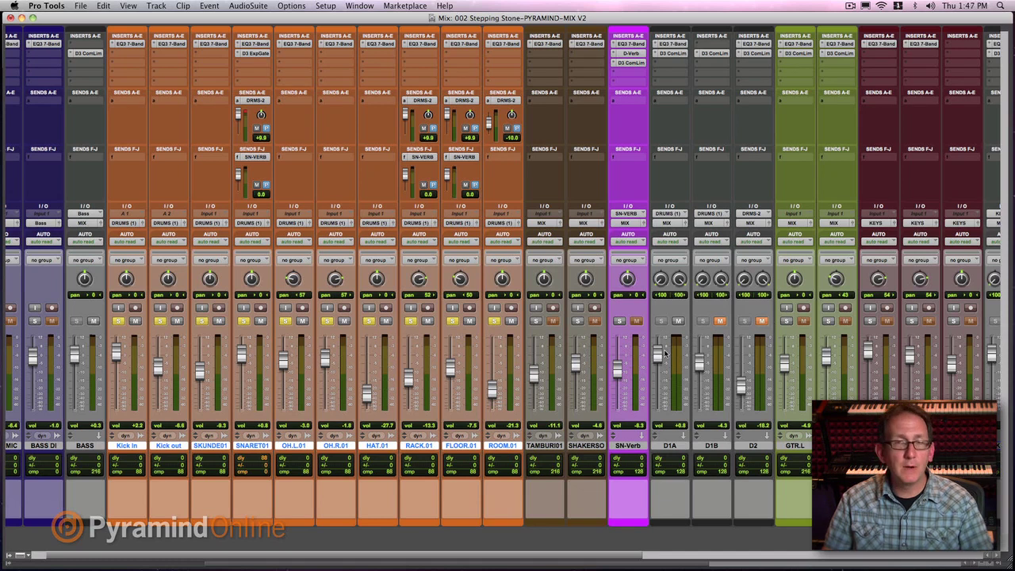
key(space)
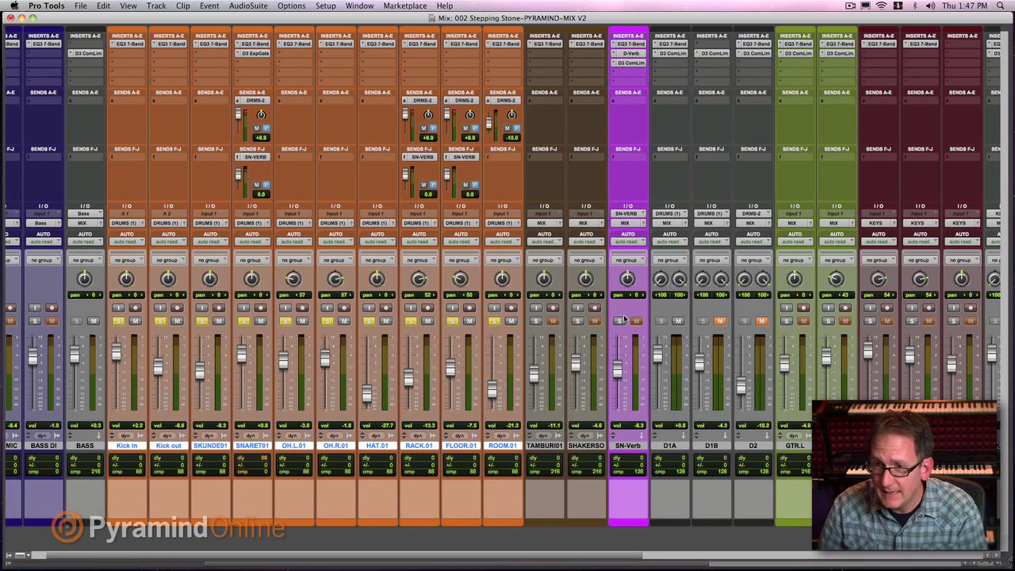
Inspect the EQ3 7-Band and Dyn3 Compressor/Limiter settings on the D1A aux track, and close the compressor
click(672, 48)
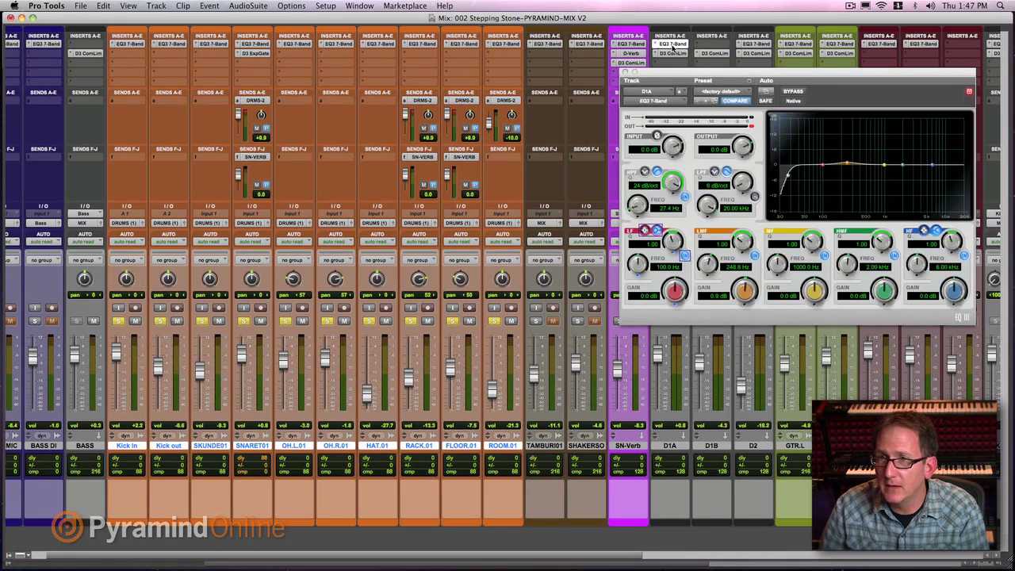
drag(720, 76, 140, 79)
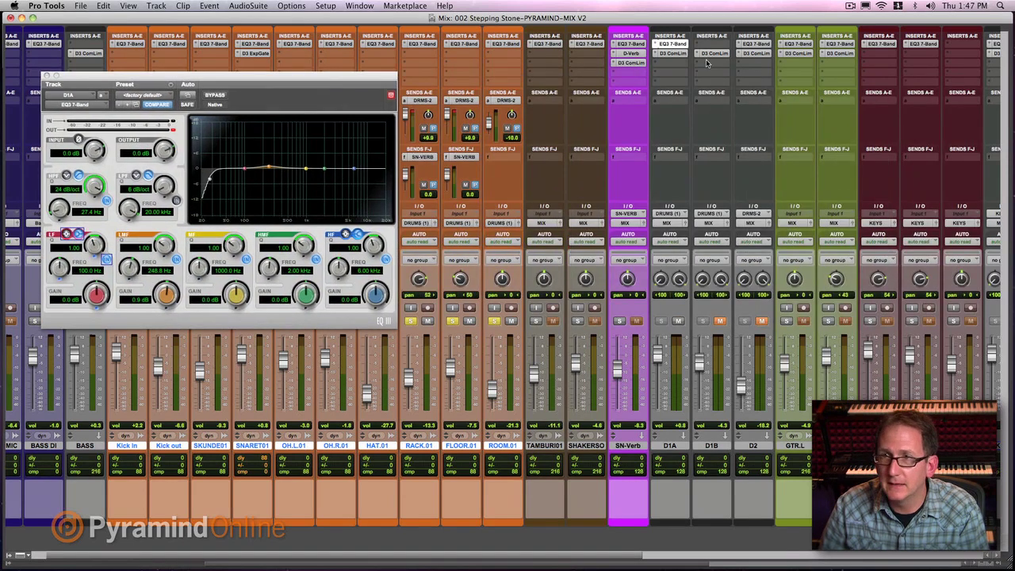
click(670, 53)
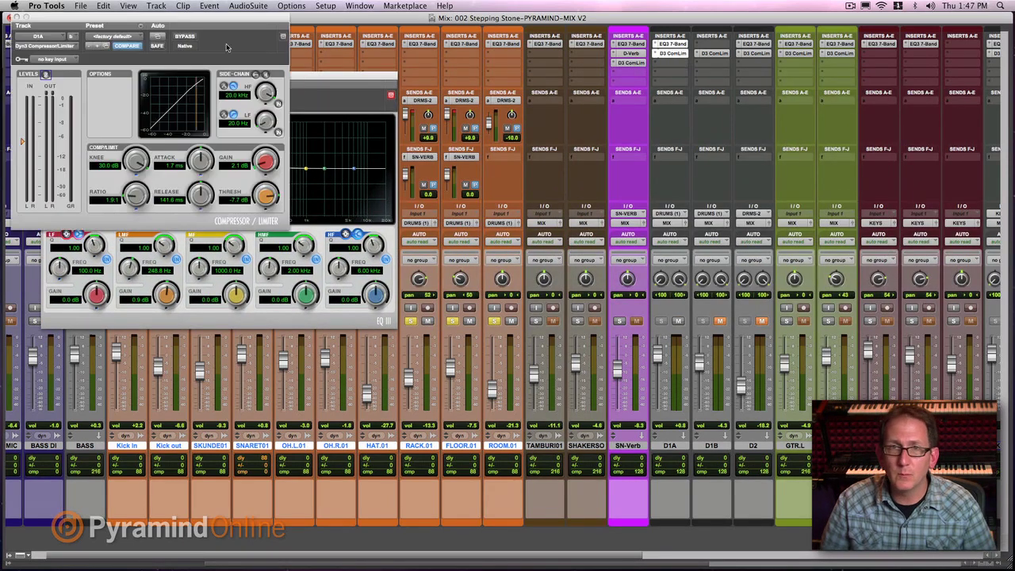
drag(190, 22, 588, 86)
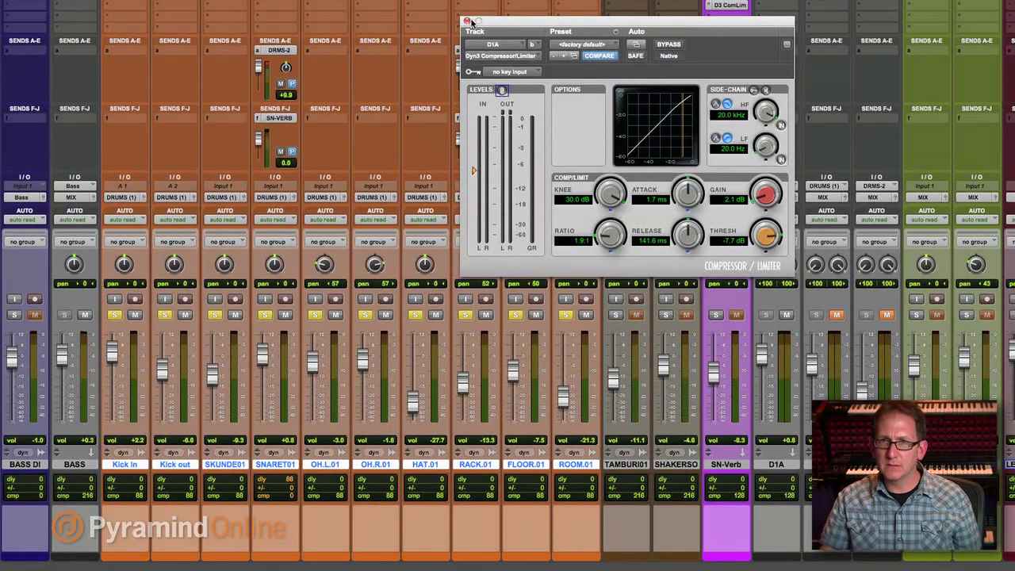
click(467, 21)
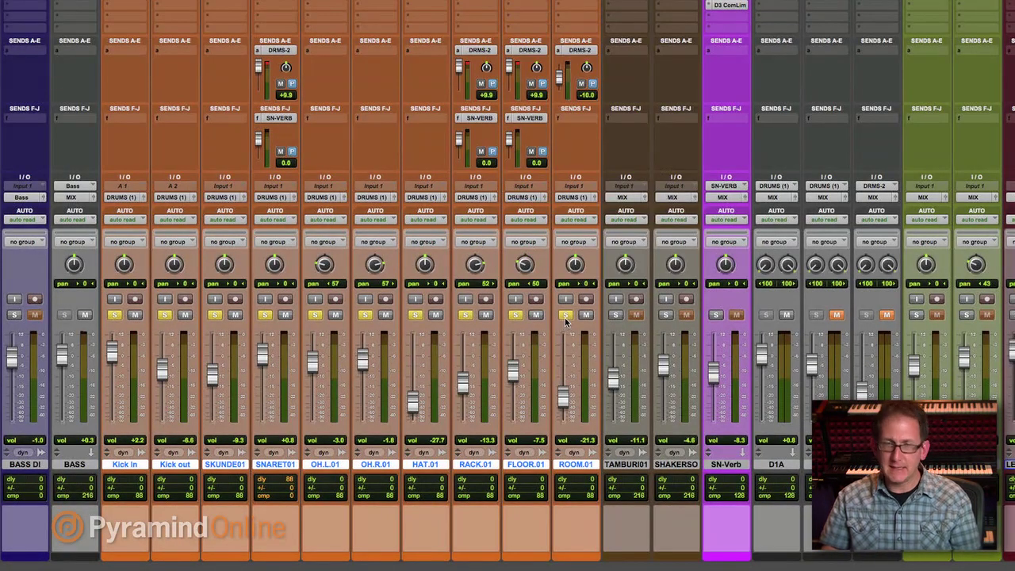
Clear the drum solos and check the Kick In output's bus assignment, keeping it on DRUMS (1)
alt+click(565, 315)
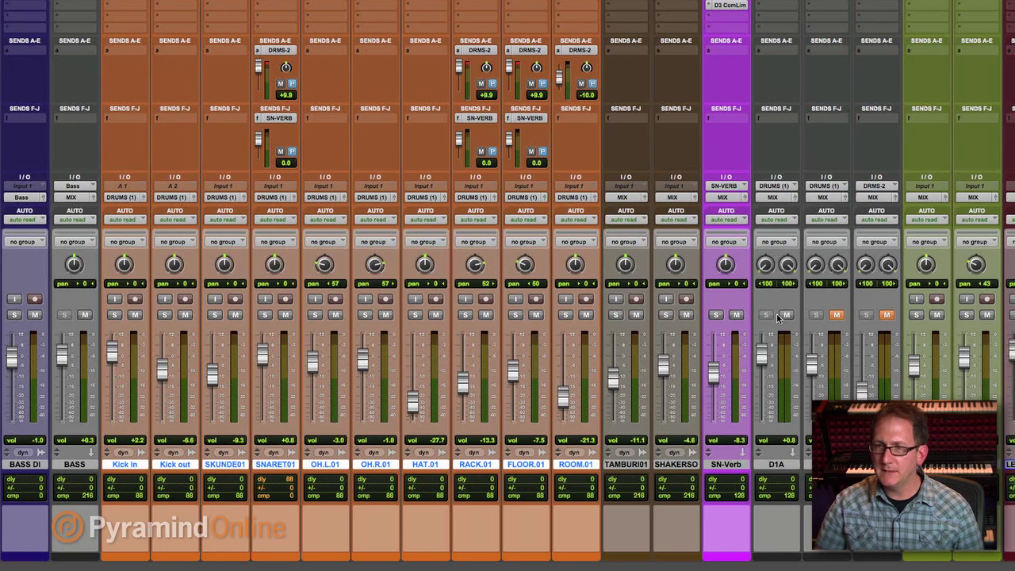
click(126, 198)
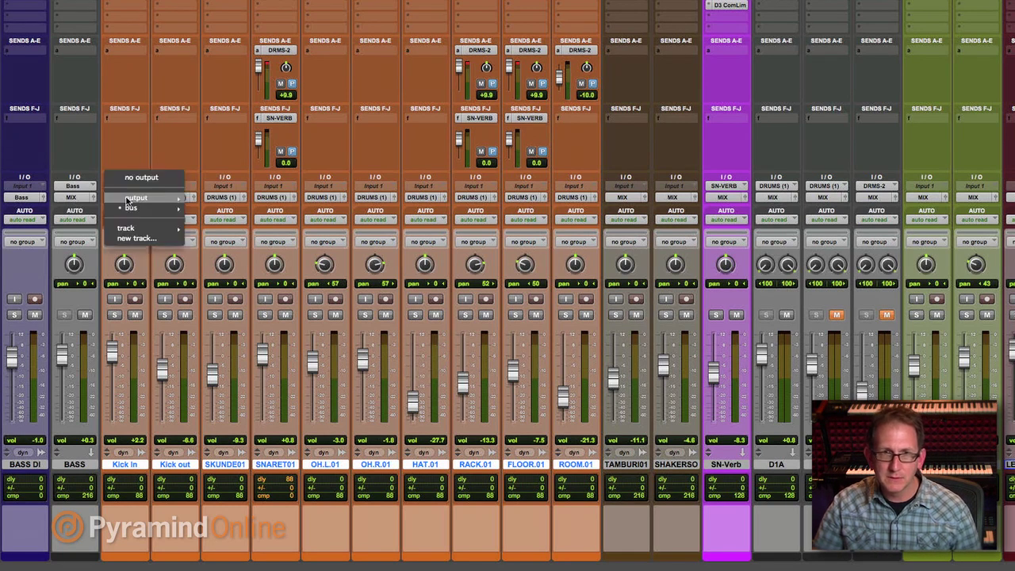
mouse_move(125, 200)
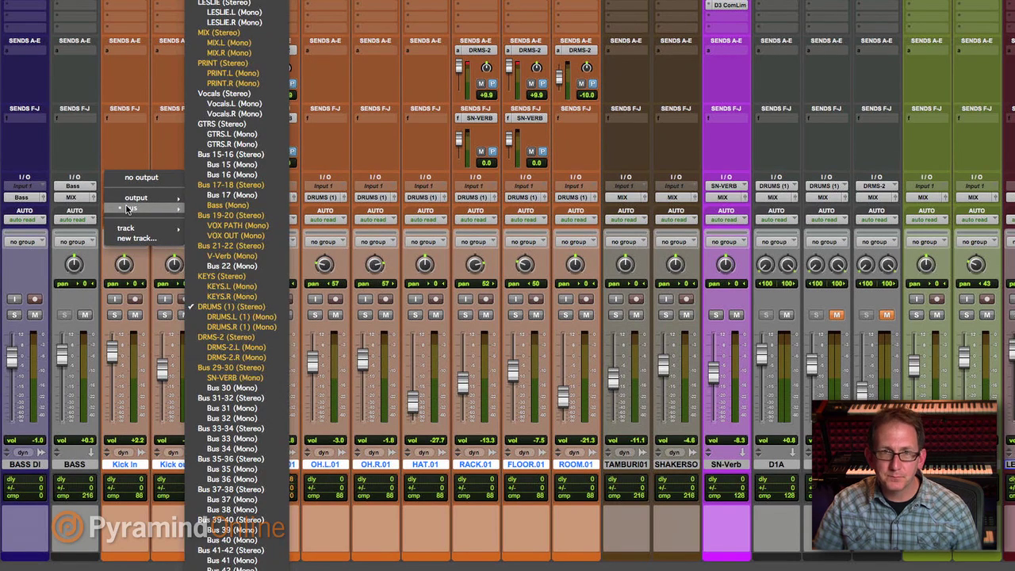
mouse_move(167, 210)
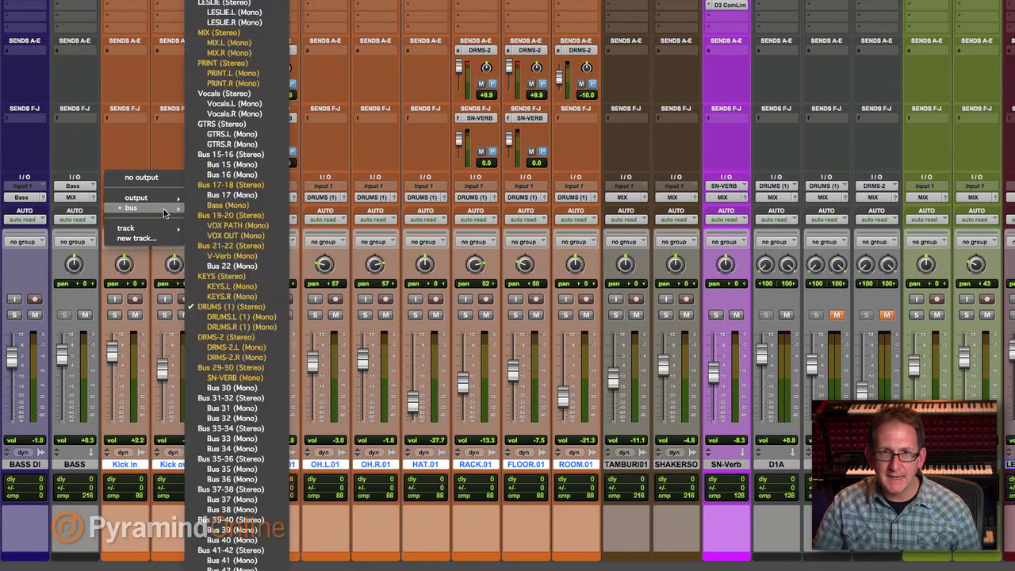
click(226, 306)
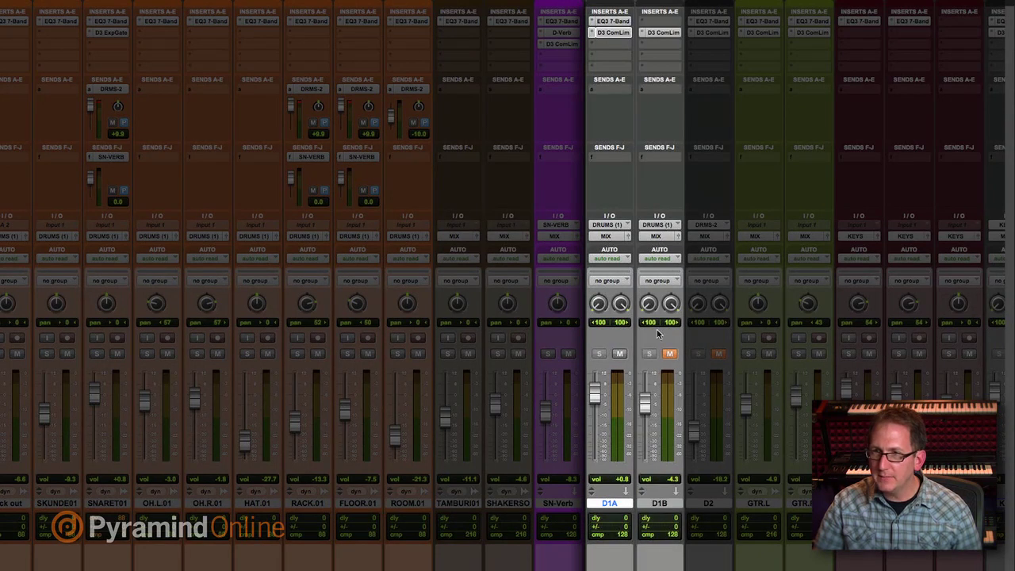
Unmute the D1B aux track, open its compressor, and mute D1A
click(670, 354)
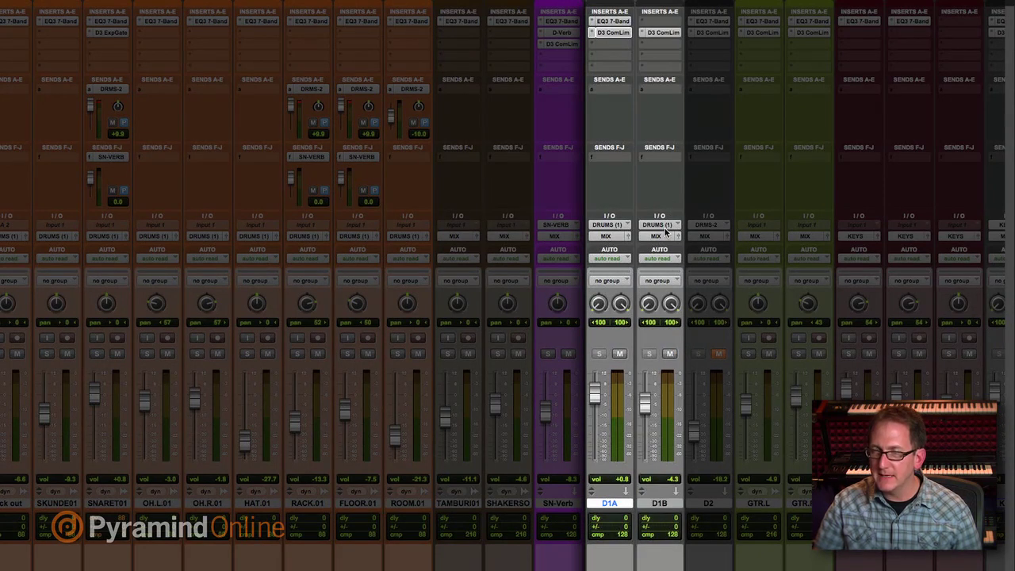
click(651, 34)
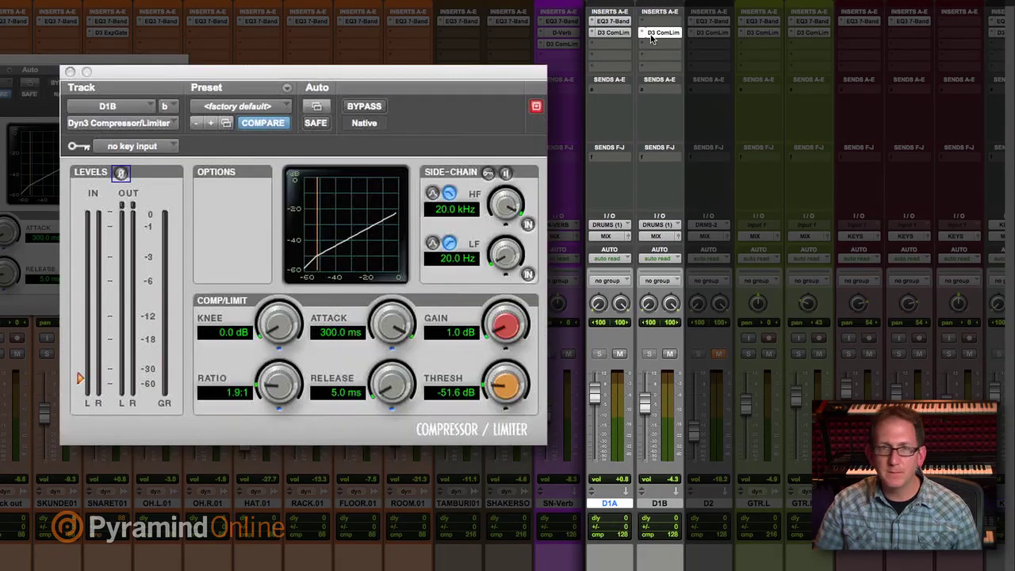
click(615, 355)
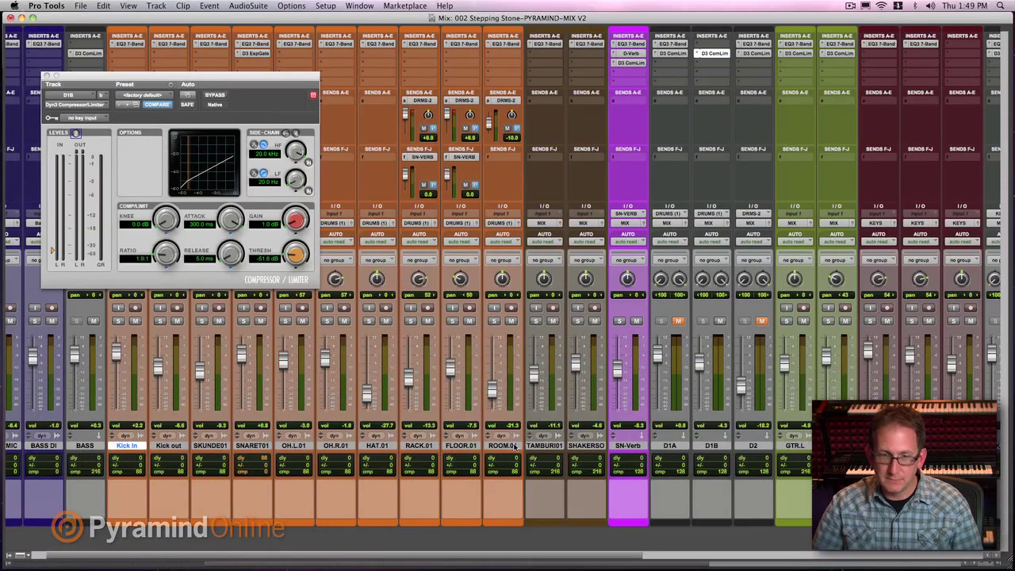
Solo the drum tracks Kick In through ROOM.01, and unmute D1A to play D1A and D1B together
shift+click(507, 446)
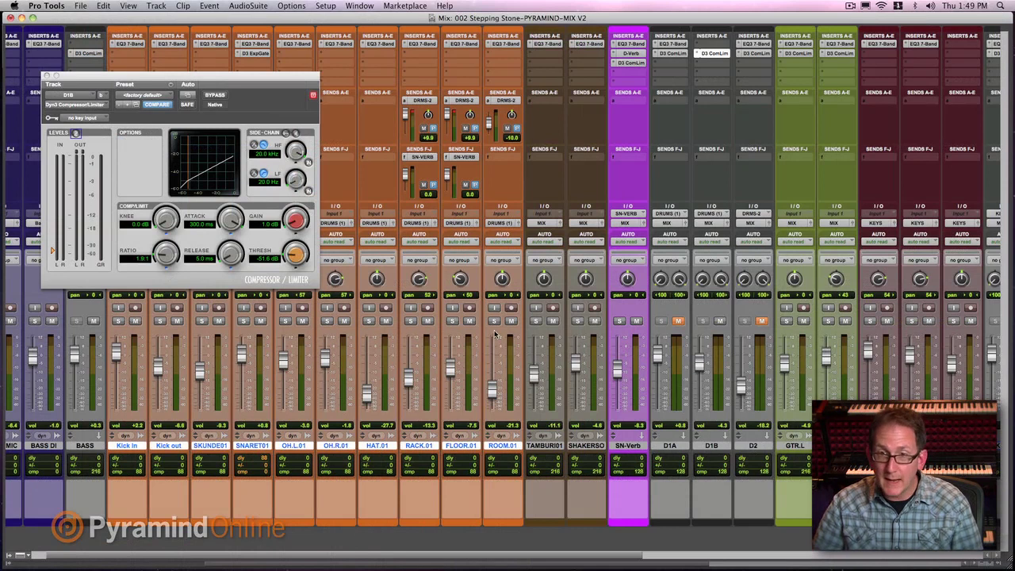
alt+shift+click(410, 321)
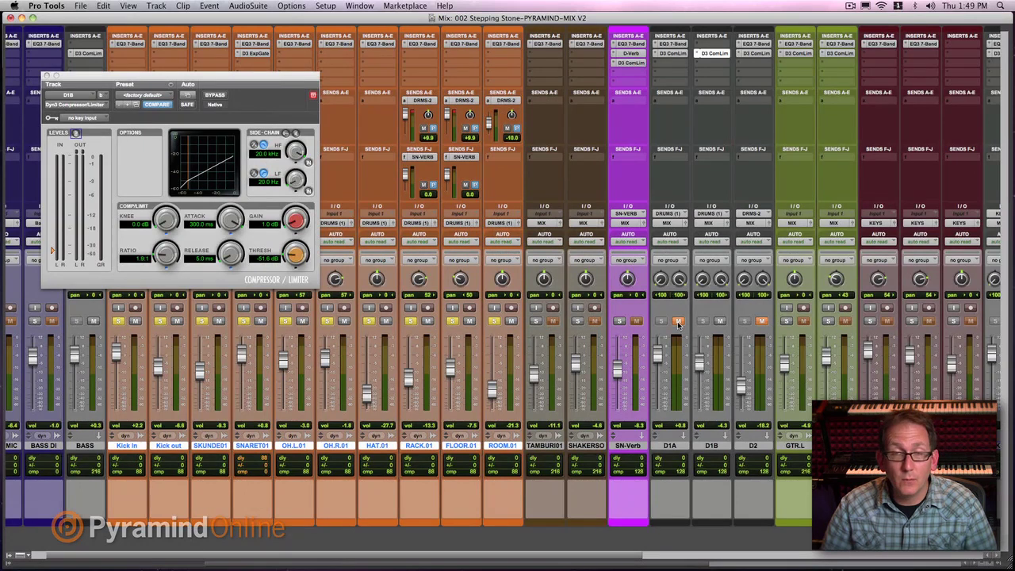
click(678, 322)
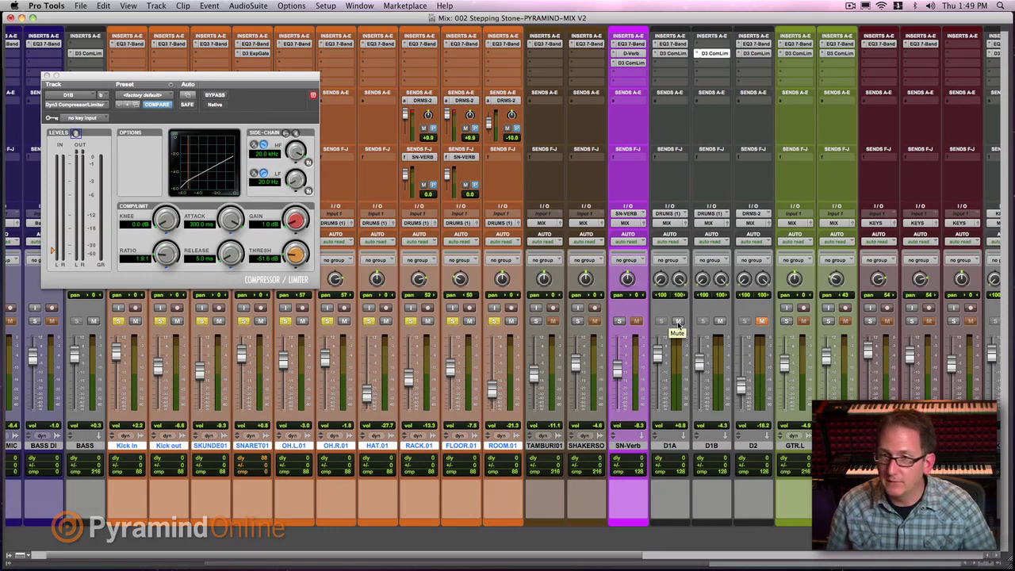
key(space)
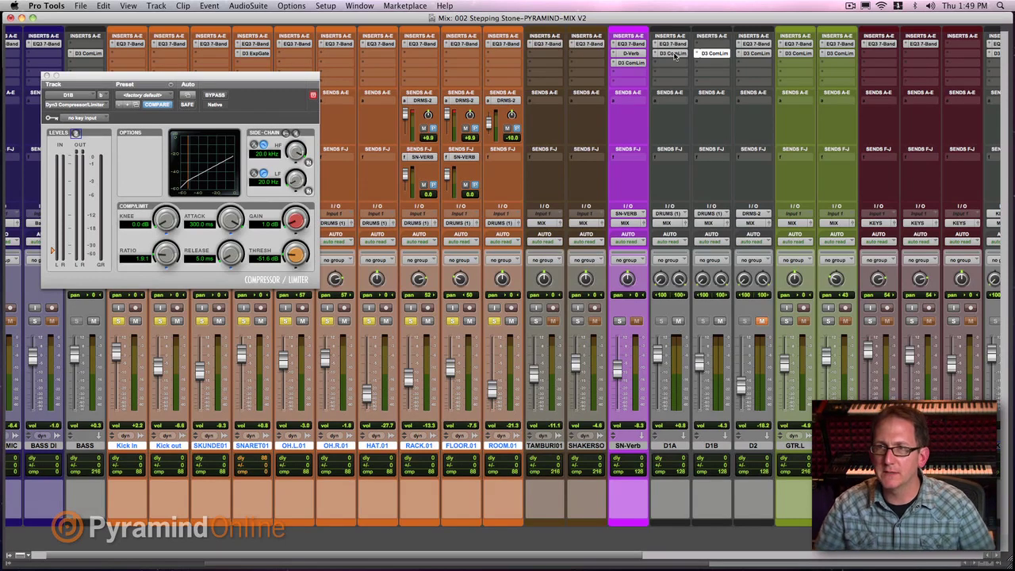
Compare the compressor settings of D1A and D1B side by side, and close both plug-in windows
click(673, 54)
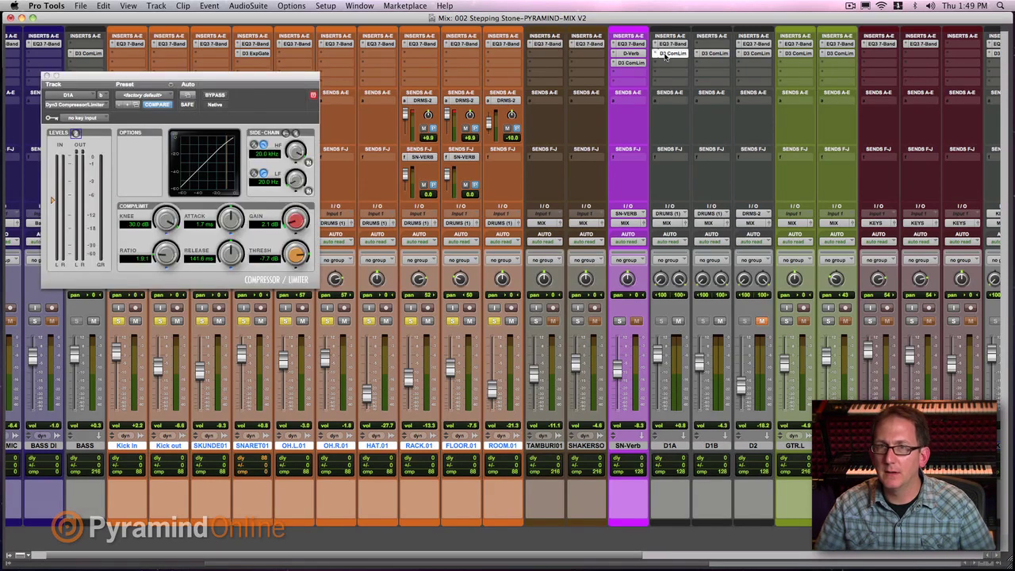
click(710, 58)
drag(213, 24, 528, 81)
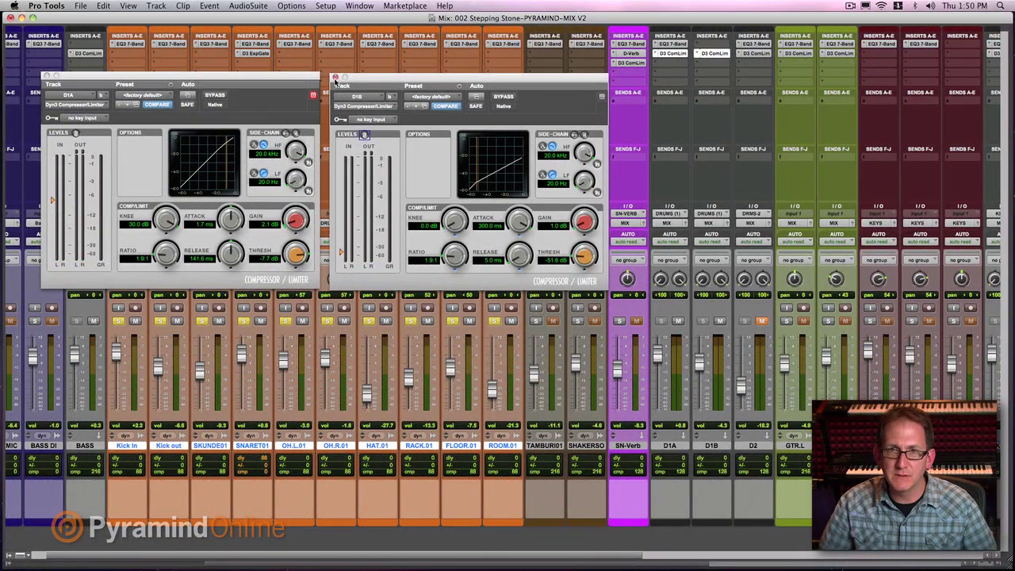
click(334, 78)
click(46, 76)
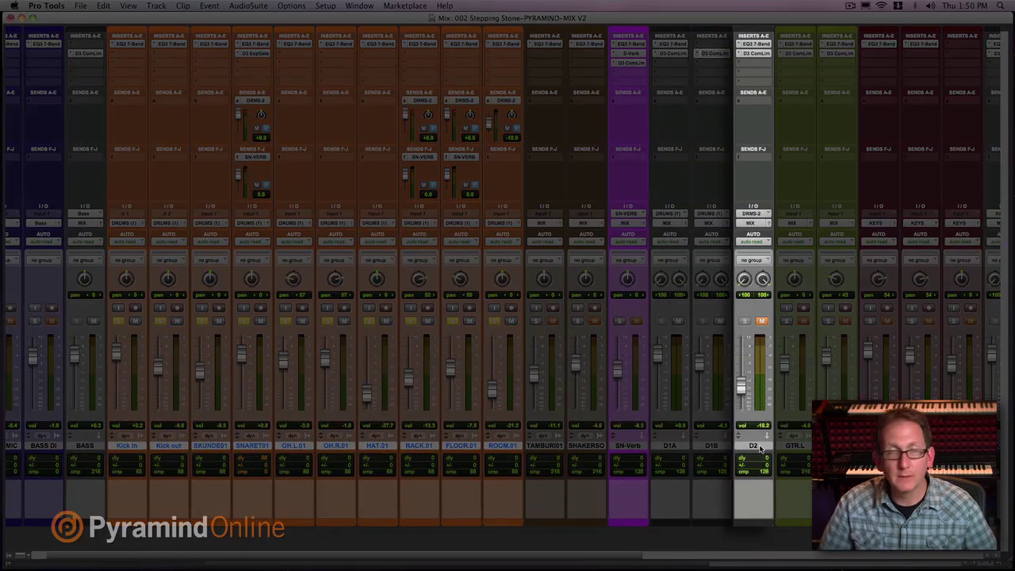
Select and unmute the D2 aux track, and open its EQ and compressor side by side
click(755, 446)
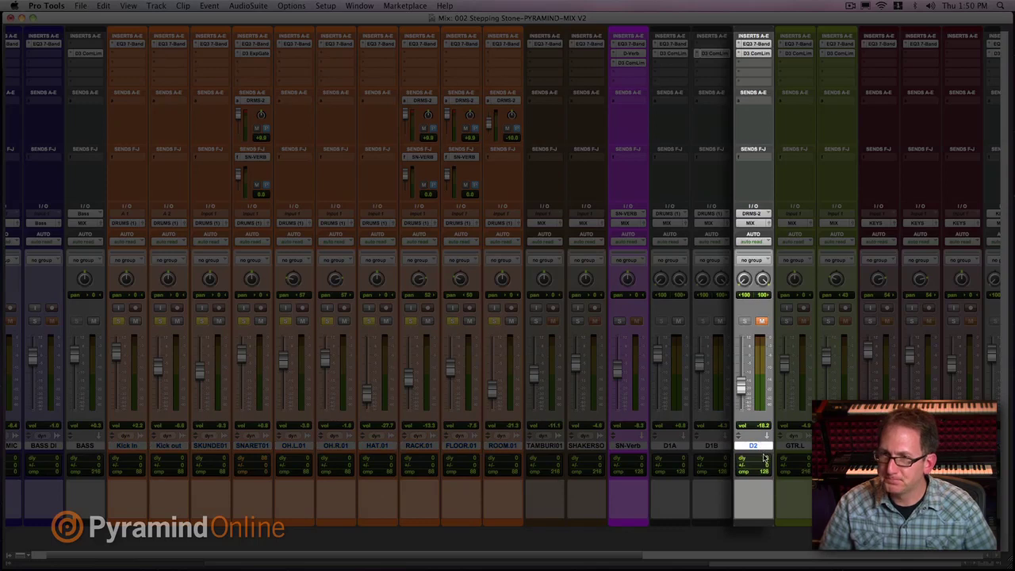
click(761, 321)
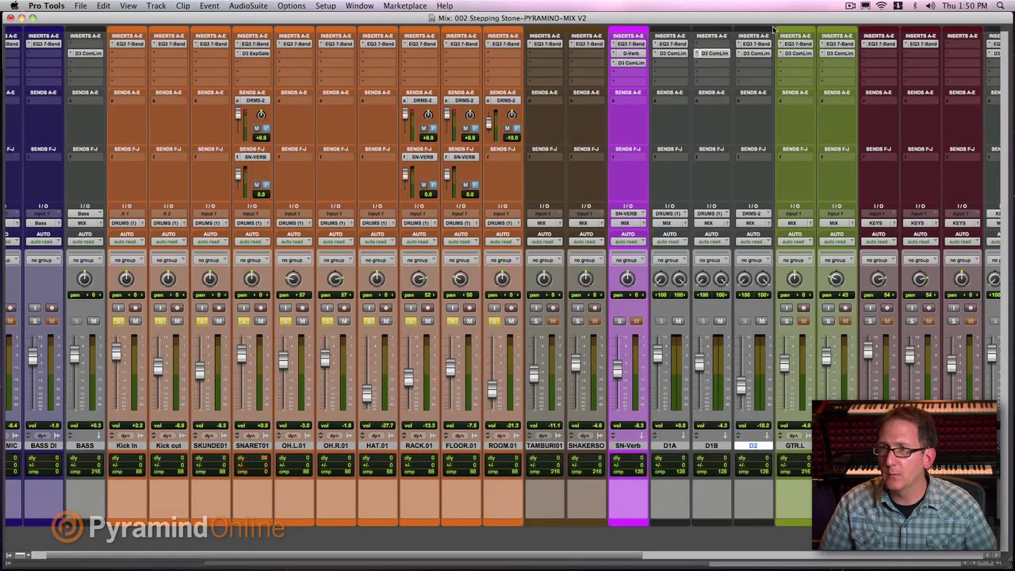
click(755, 45)
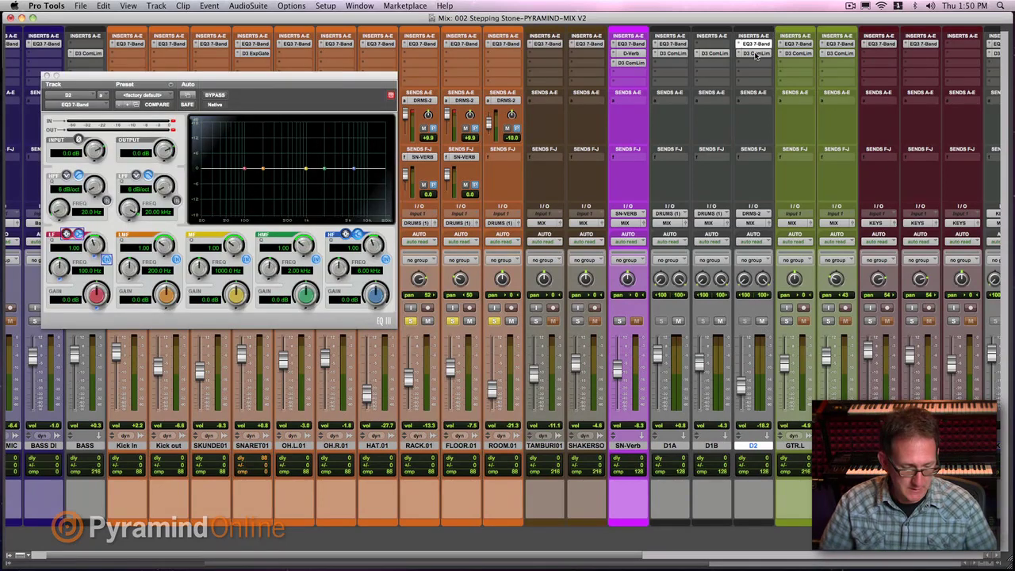
click(756, 54)
drag(255, 19, 681, 88)
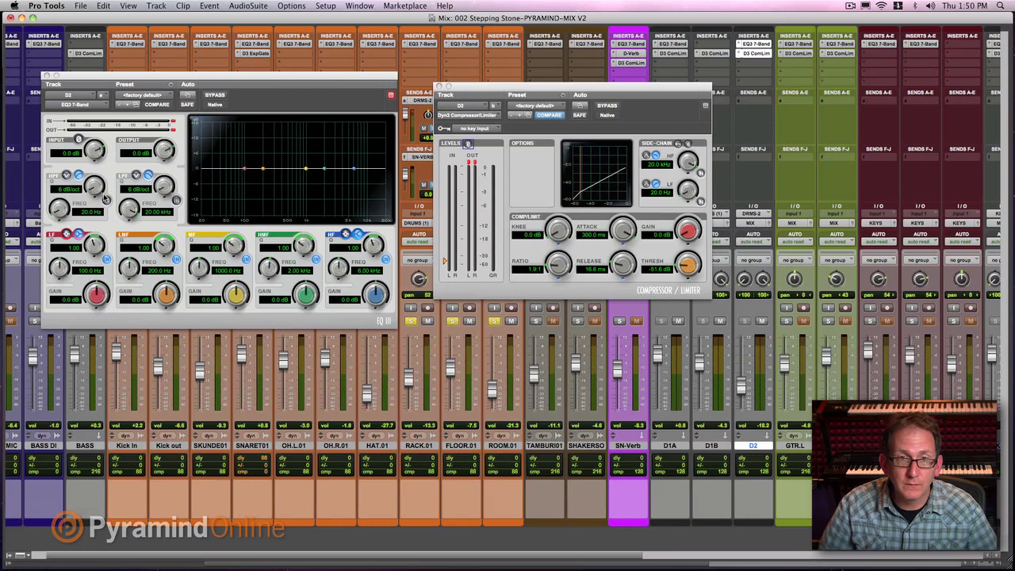
Enable the high-pass filter in D2's EQ with a 24 dB/oct slope and a frequency of 79.3 Hz
click(106, 200)
drag(96, 187, 91, 94)
drag(55, 212, 53, 183)
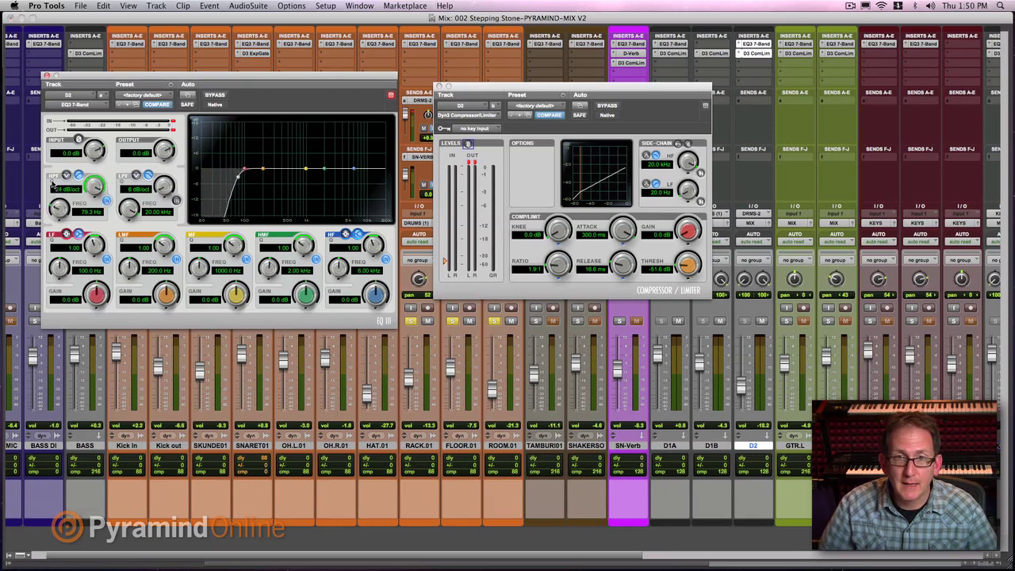
Close D2's EQ and compressor windows, reopening the compressor once more to review its settings
click(46, 76)
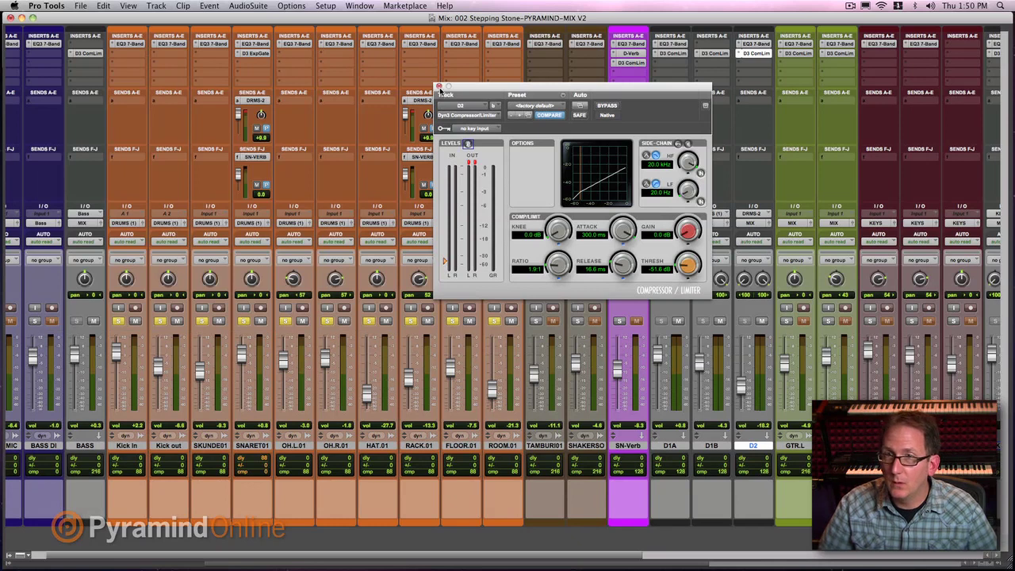
click(439, 85)
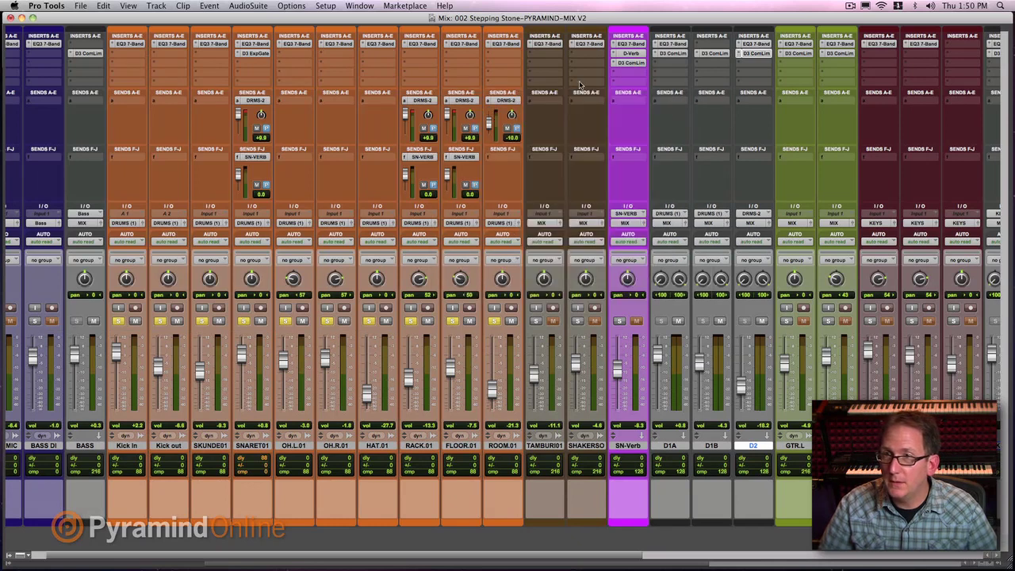
click(757, 54)
drag(234, 80, 842, 141)
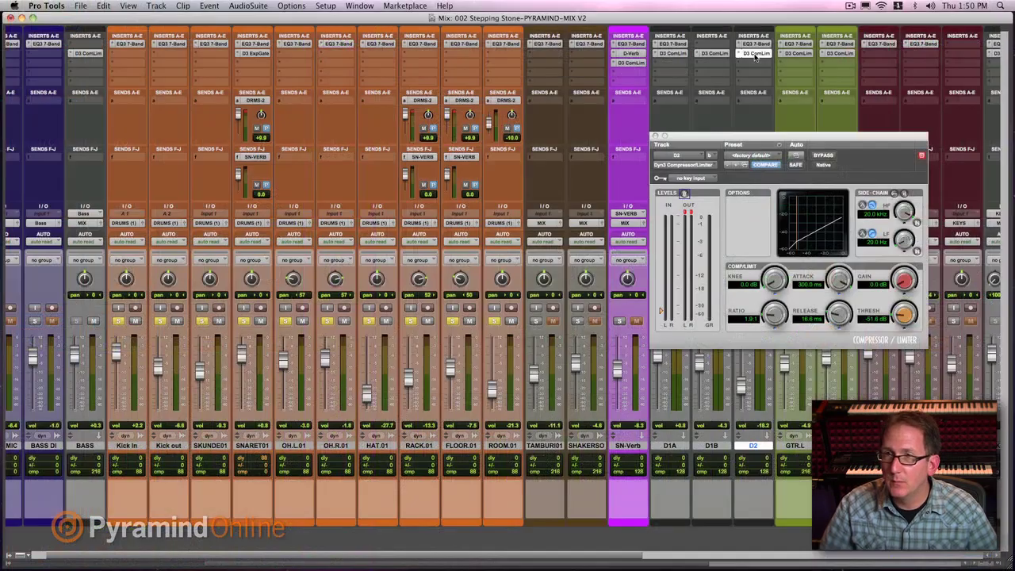
click(386, 19)
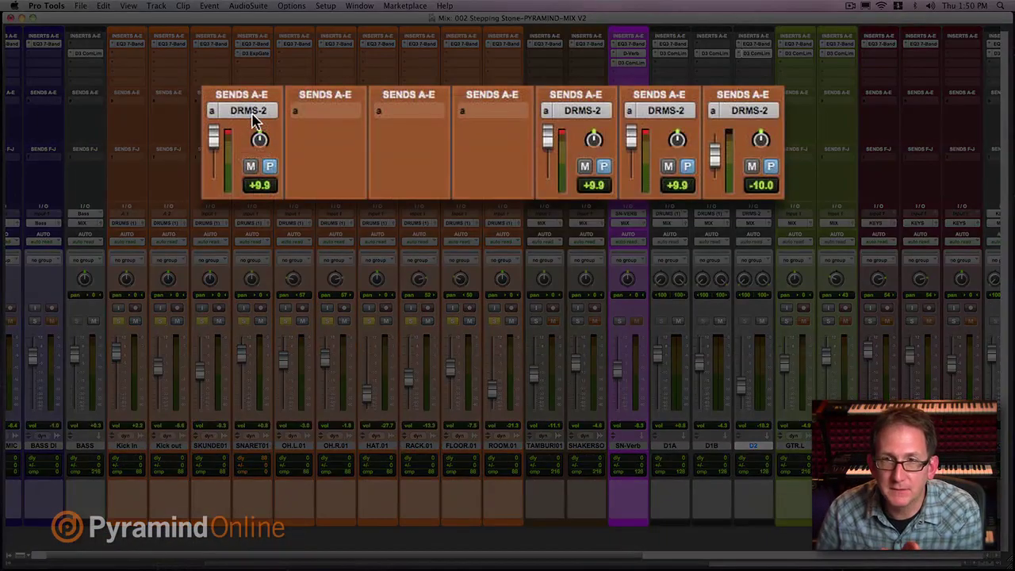
Inspect the DRMS-2 send on the SNARET01, FLOOR.01 and ROOM.01 tracks one after another
click(251, 114)
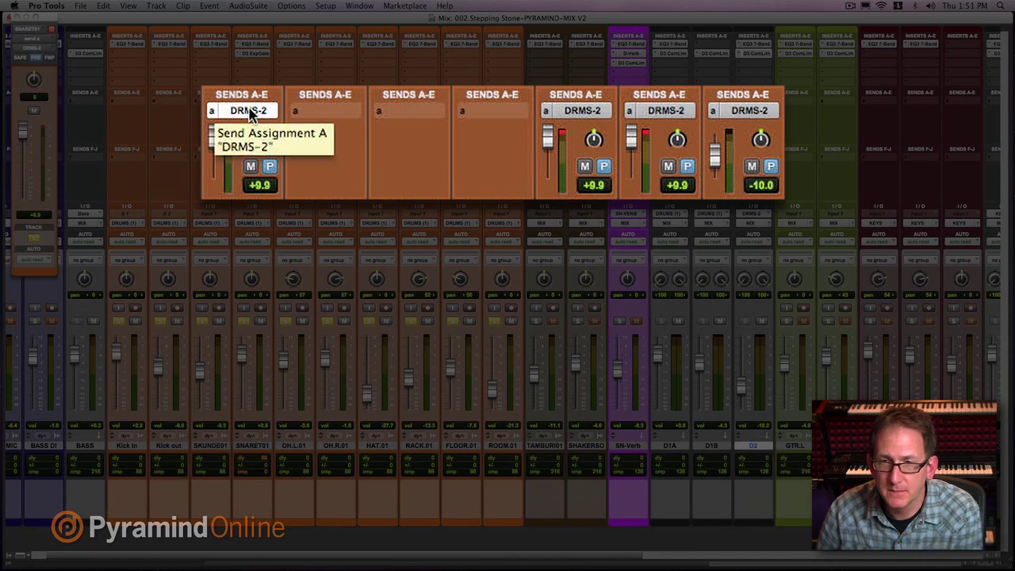
click(661, 112)
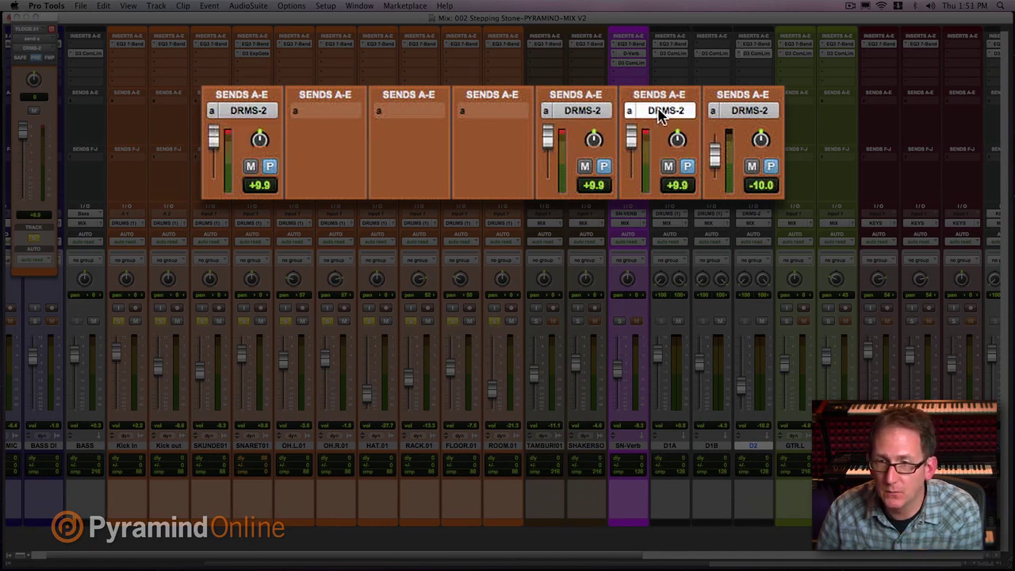
click(758, 116)
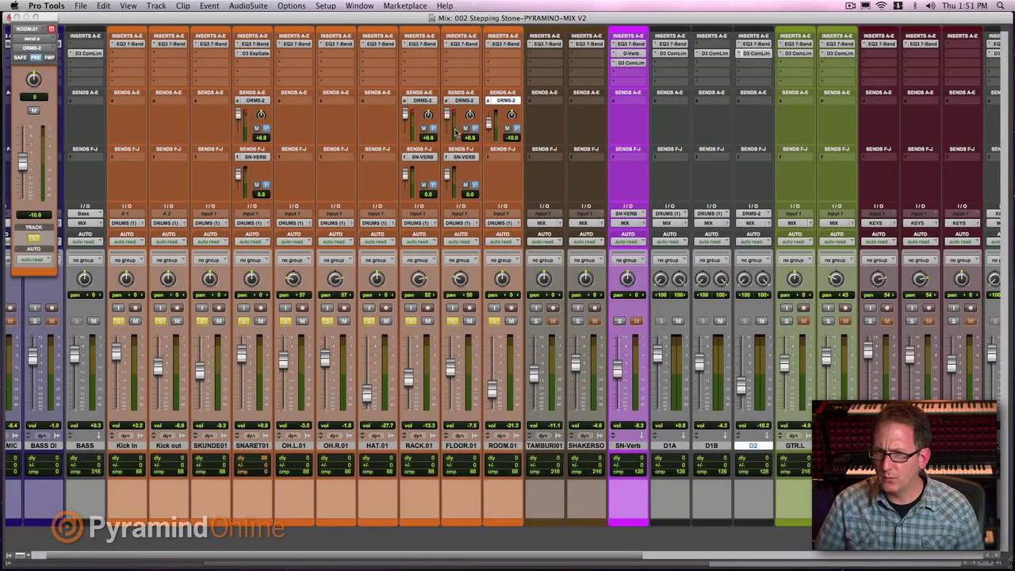
Mute D2 to play the soloed drums without it, and unmute D2 to hear it added
click(763, 320)
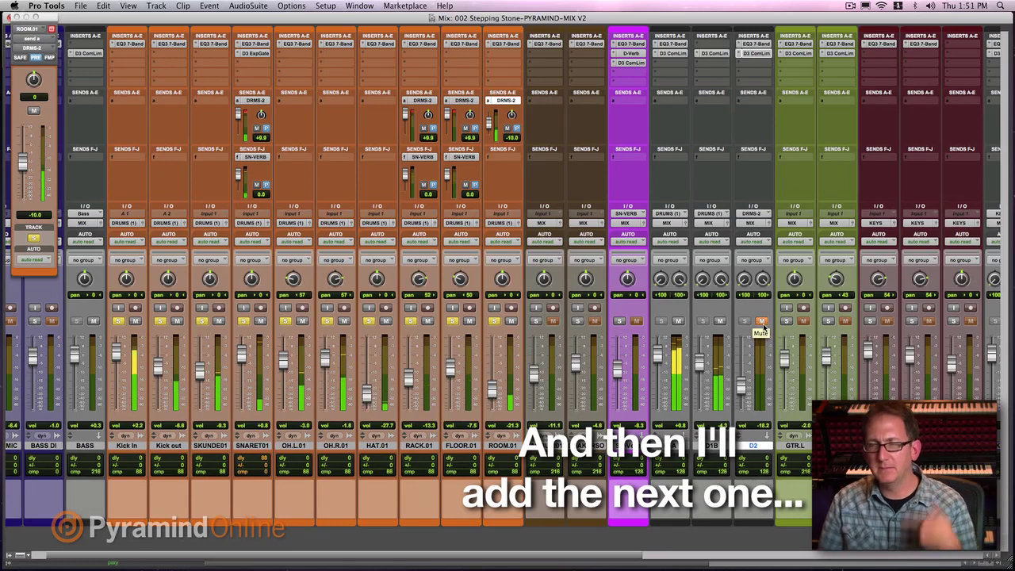
click(762, 321)
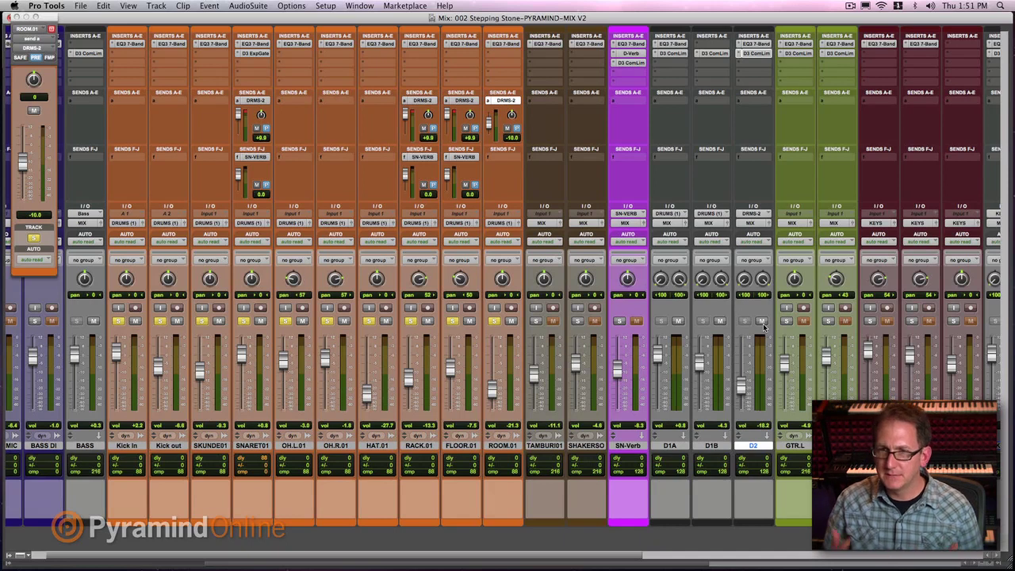
Mute the D2 and D1B aux tracks, and remove the solo from all drum tracks Kick In through ROOM.01
click(763, 322)
click(720, 321)
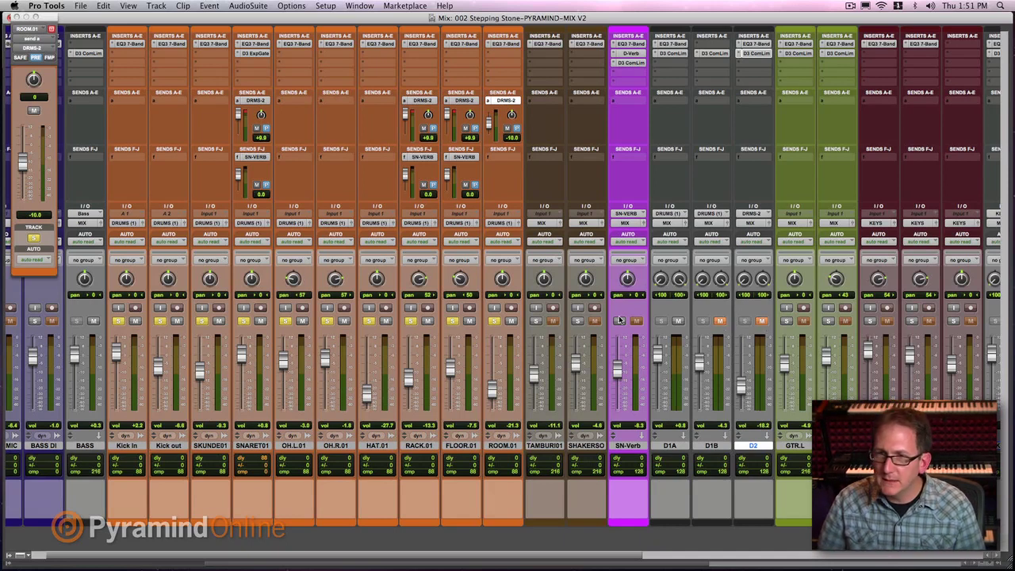
click(494, 320)
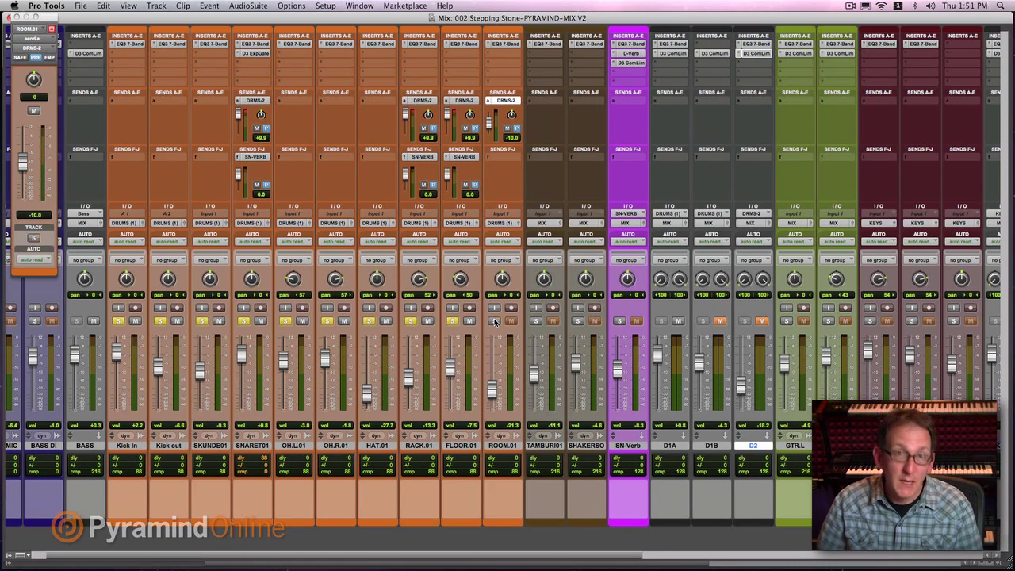
click(450, 321)
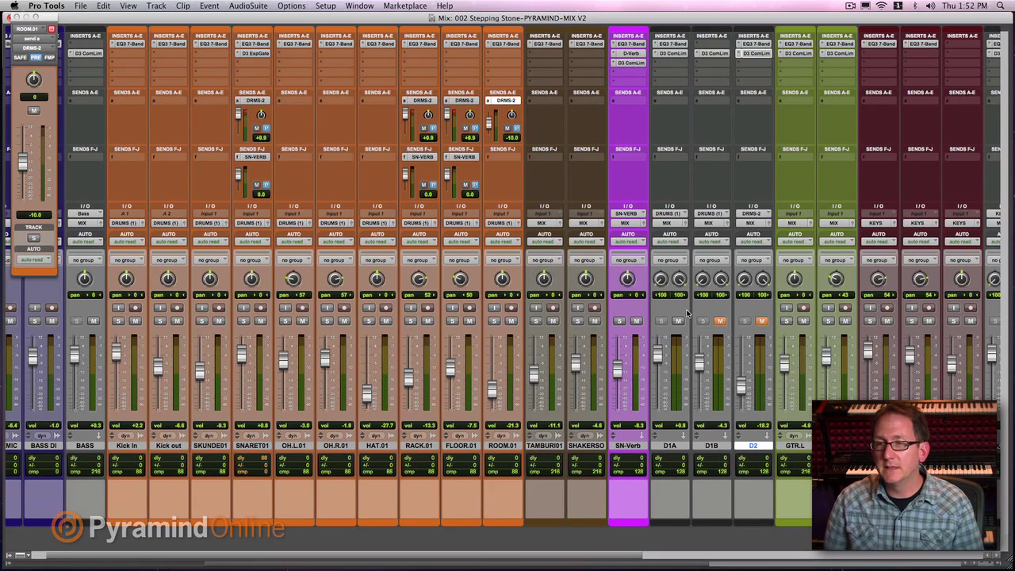
Play the full mix with D1A selected, and unmute D1B and D2 one at a time during playback
right_click(678, 445)
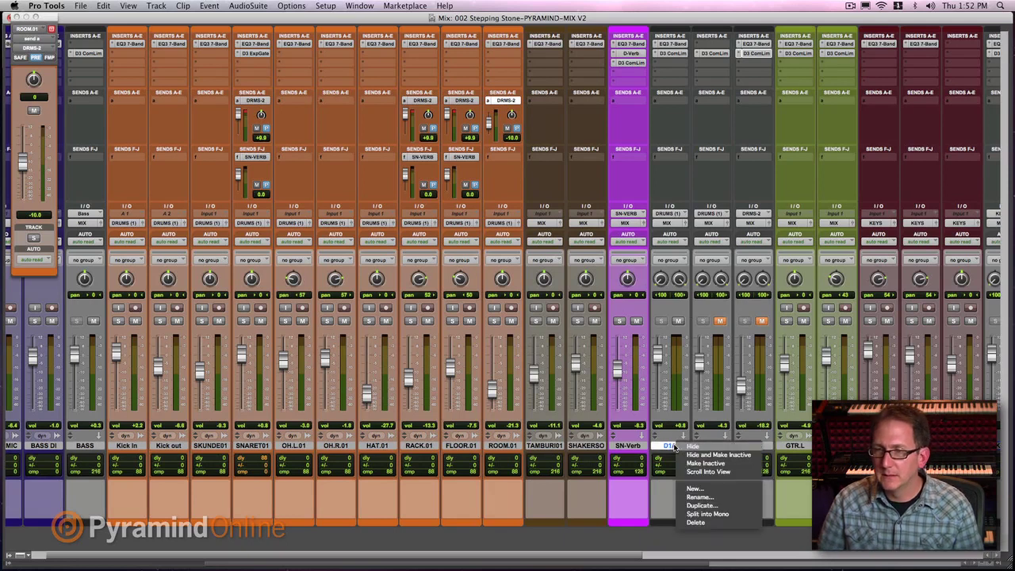
key(Escape)
scroll(692, 471, right, 10)
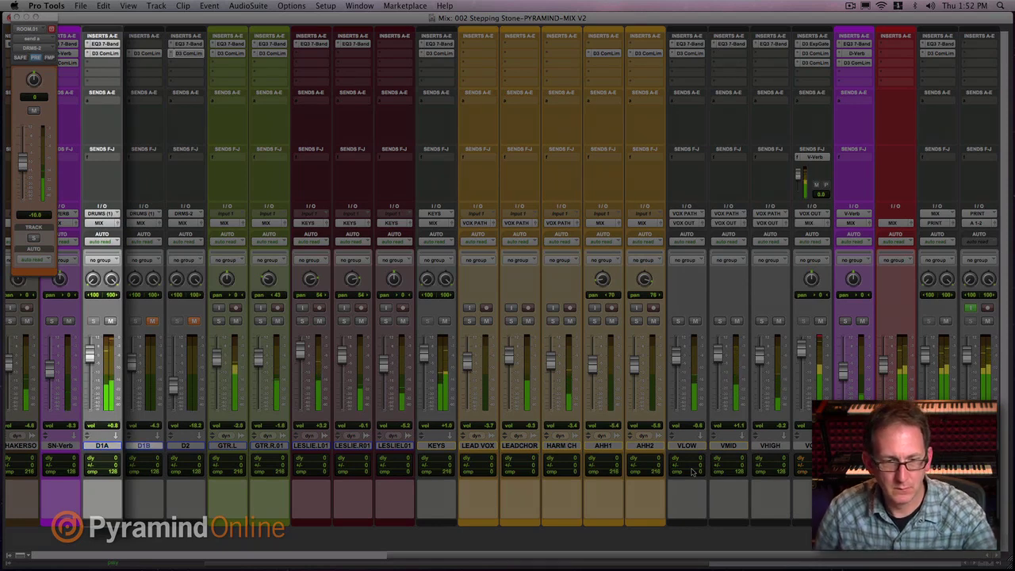
key(shift+m)
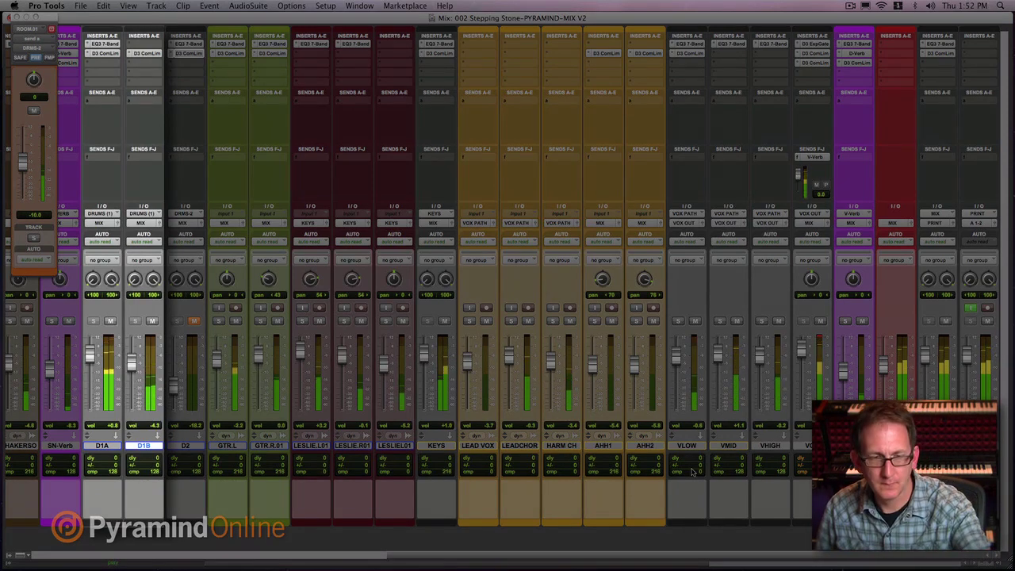
key(shift+semicolon)
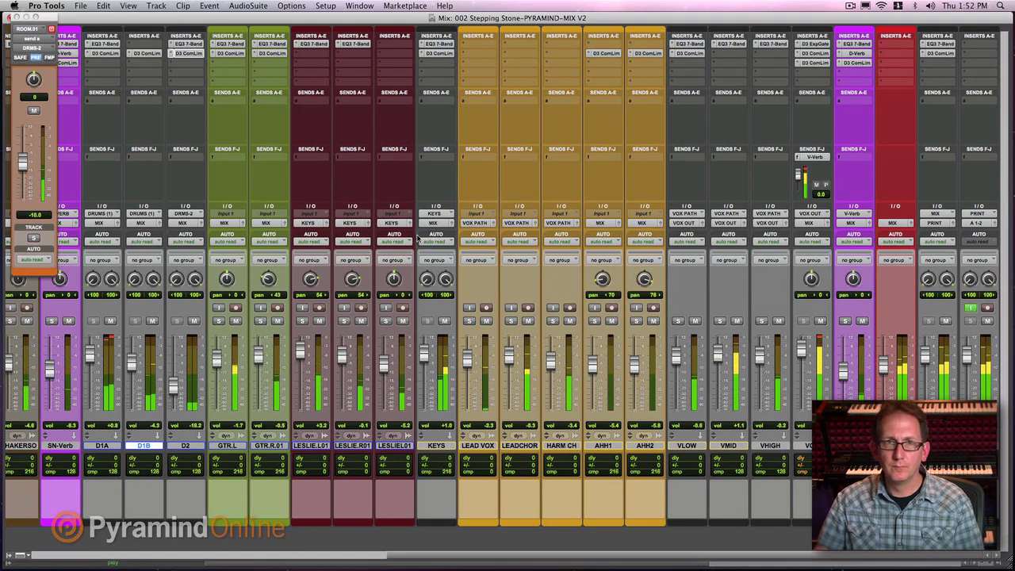
Open the compressors of D1A, D1B and D2 and arrange their windows side by side to compare the settings
click(106, 53)
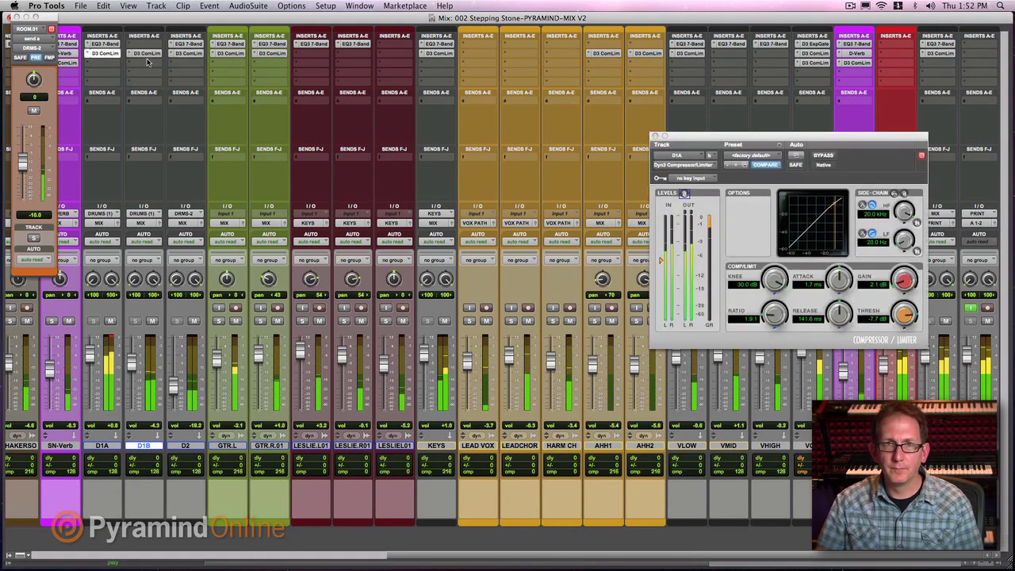
click(147, 55)
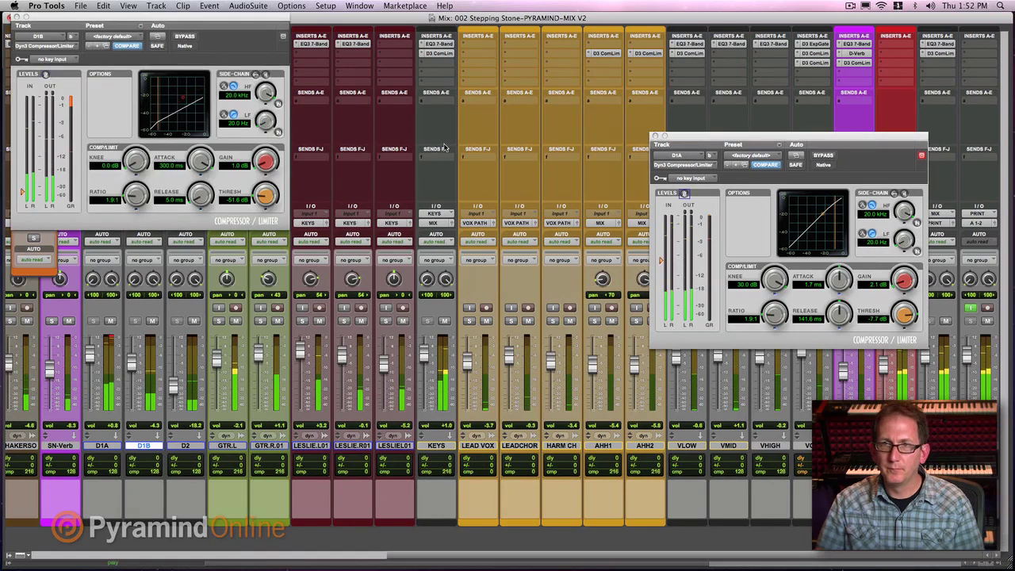
drag(713, 135, 189, 247)
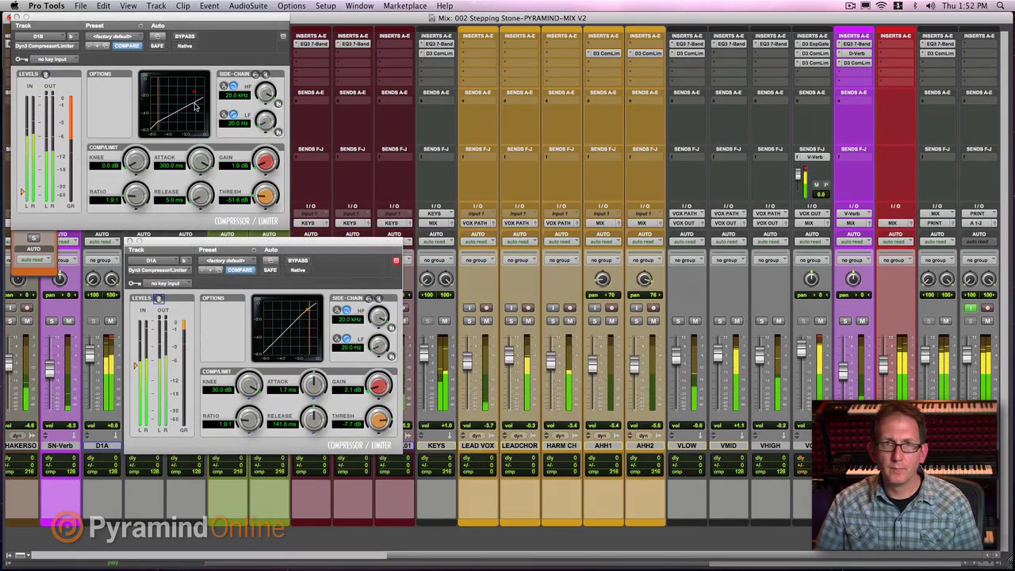
drag(156, 23, 556, 252)
click(182, 53)
mouse_move(188, 54)
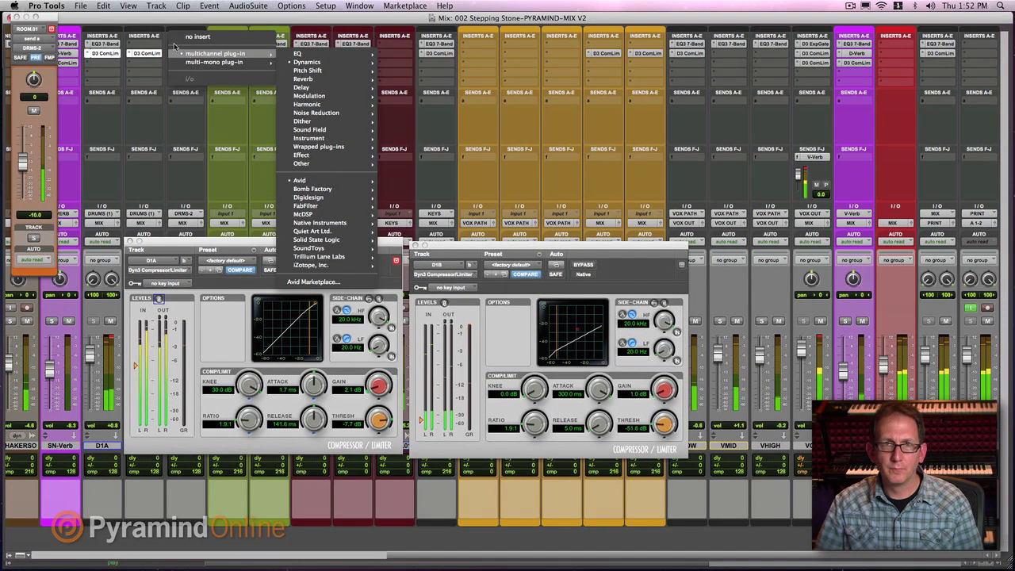
click(412, 64)
drag(156, 19, 839, 246)
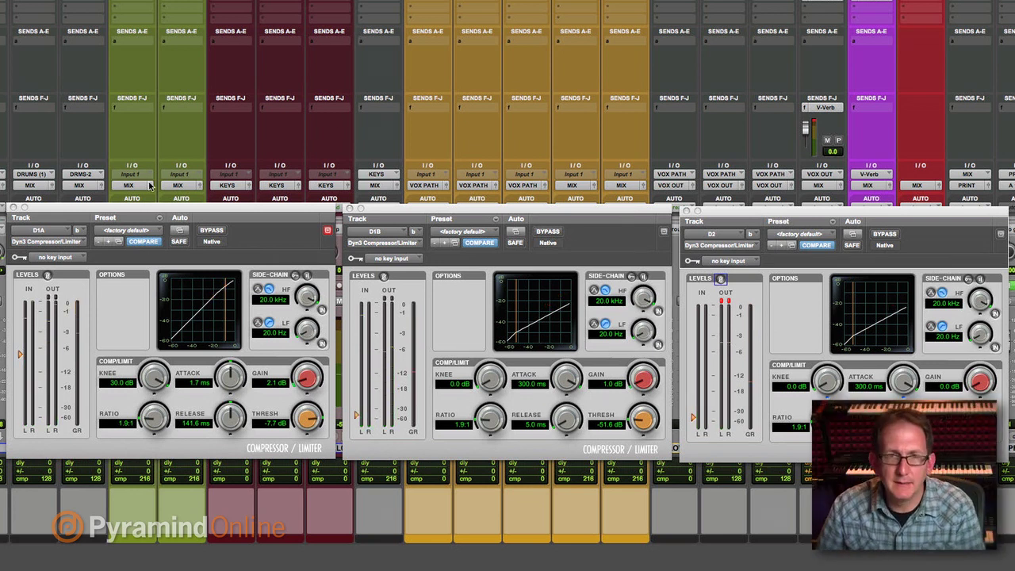
Close the compressor windows of D1A, D1B and D2, and return to the drum tracks in the mixer
click(12, 209)
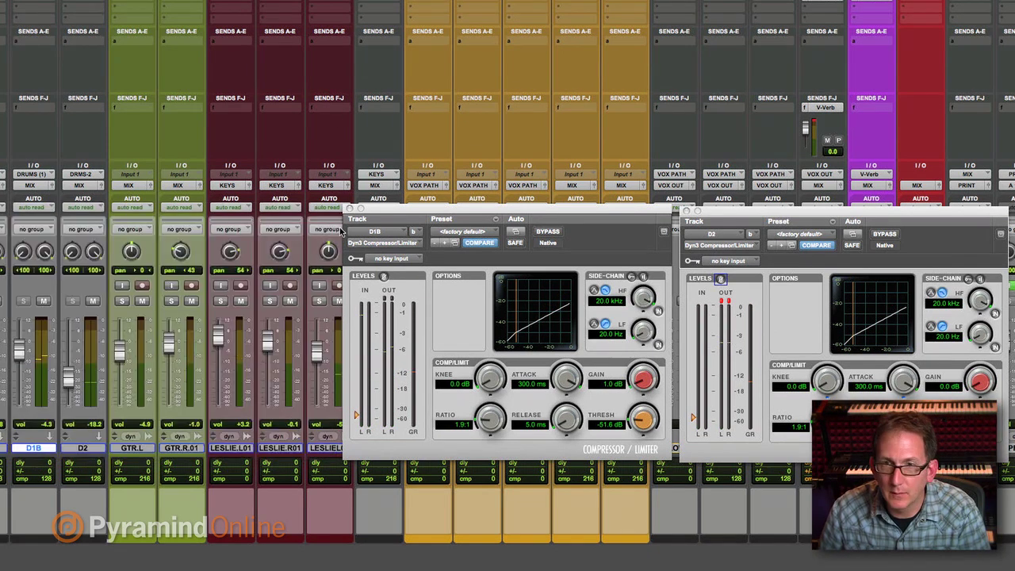
click(348, 209)
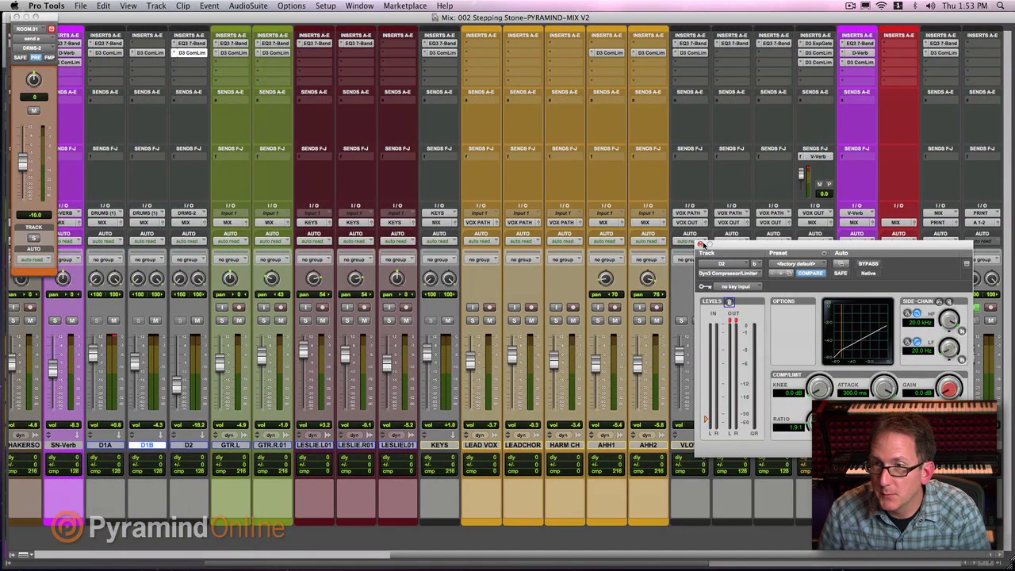
click(700, 245)
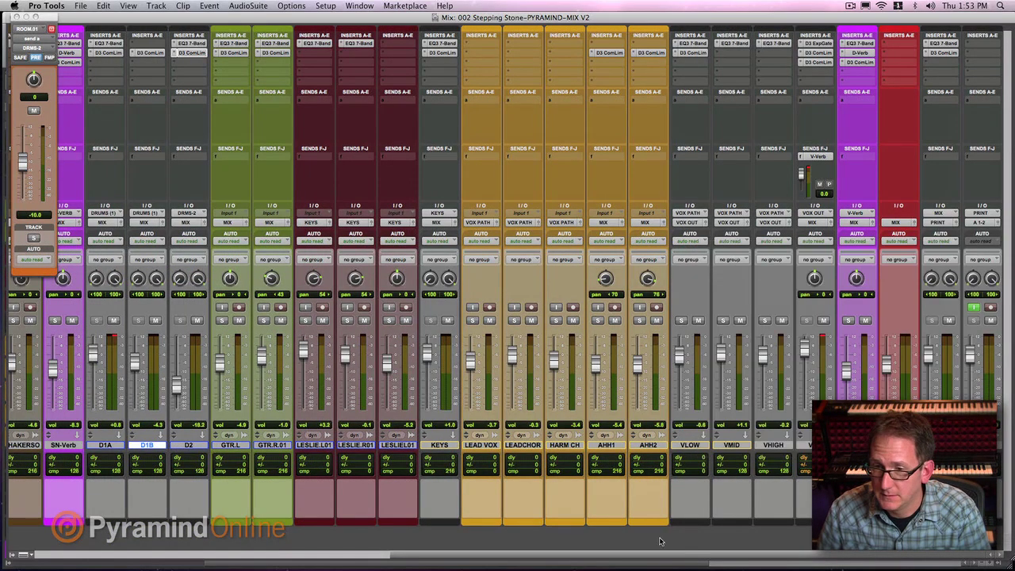
drag(666, 550, 193, 544)
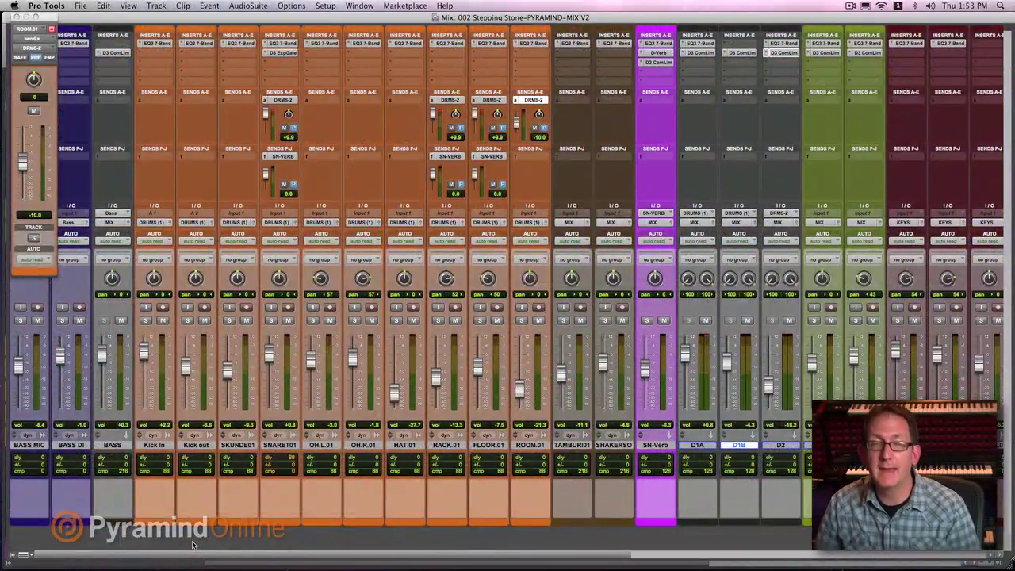